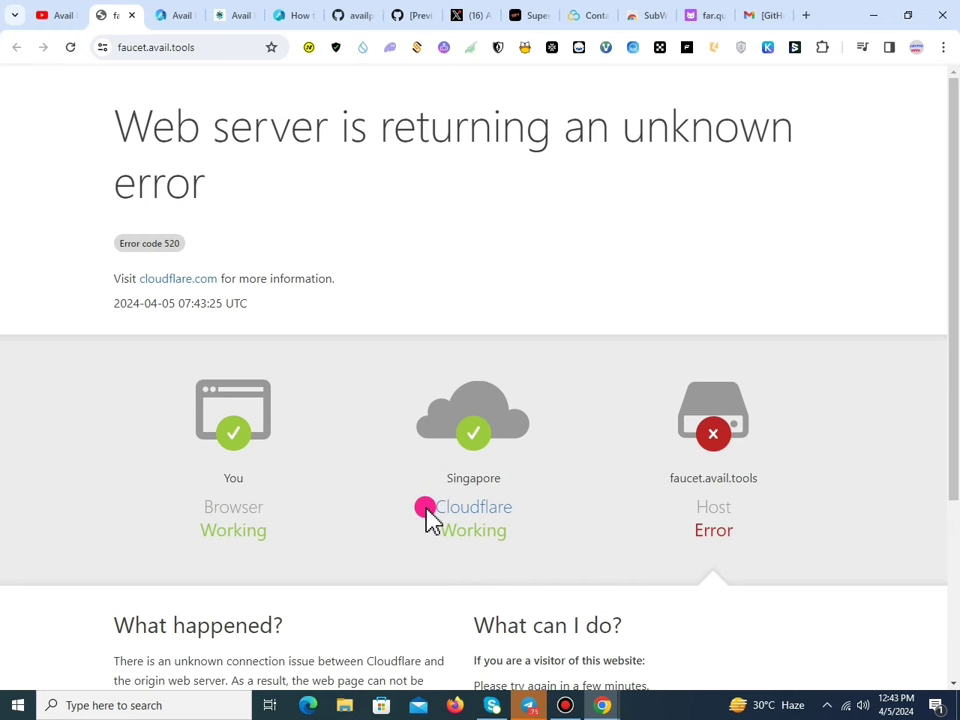
# View the Avail Light Client Lift-off page and unlock the SubWallet extension by entering the wallet password.
pyautogui.hotkey('ctrl', '4')
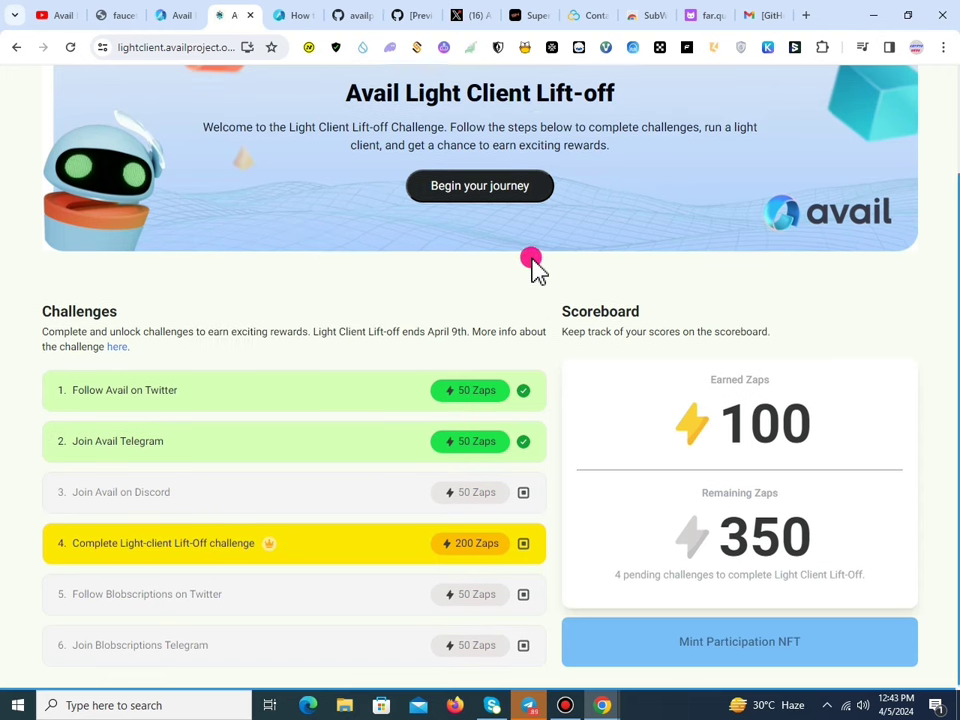
pyautogui.scroll(2, 400, 200)
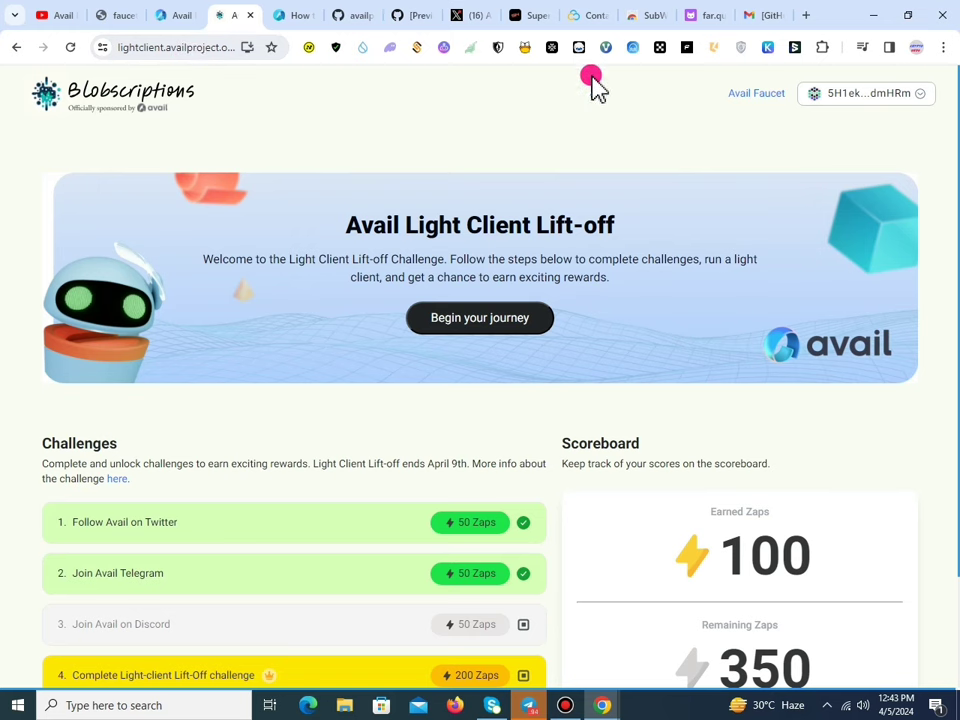
pyautogui.click(647, 14)
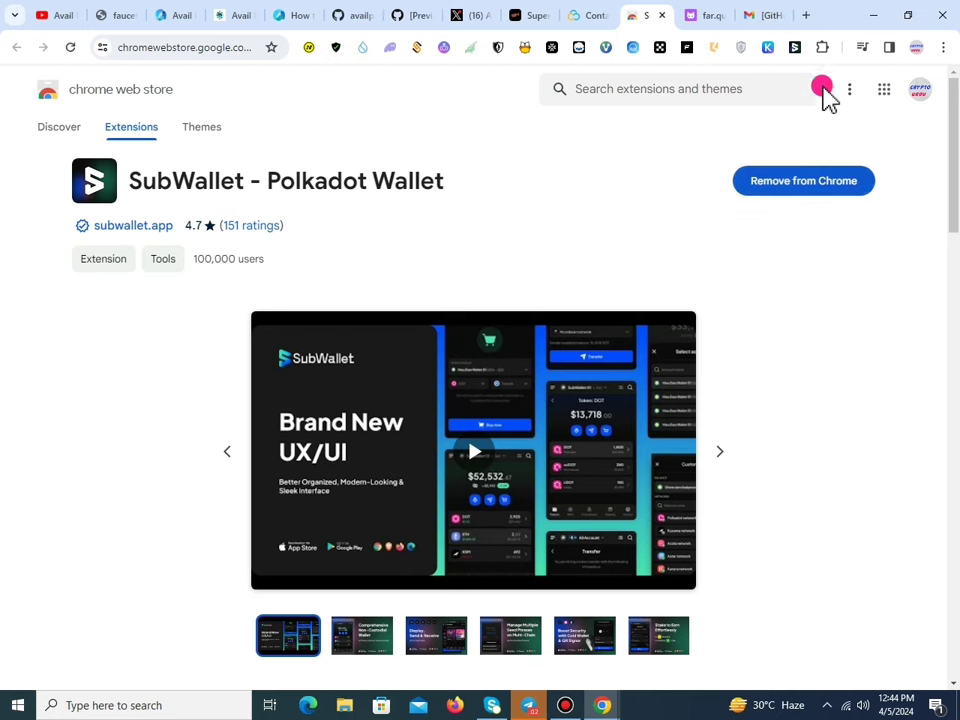
pyautogui.click(796, 50)
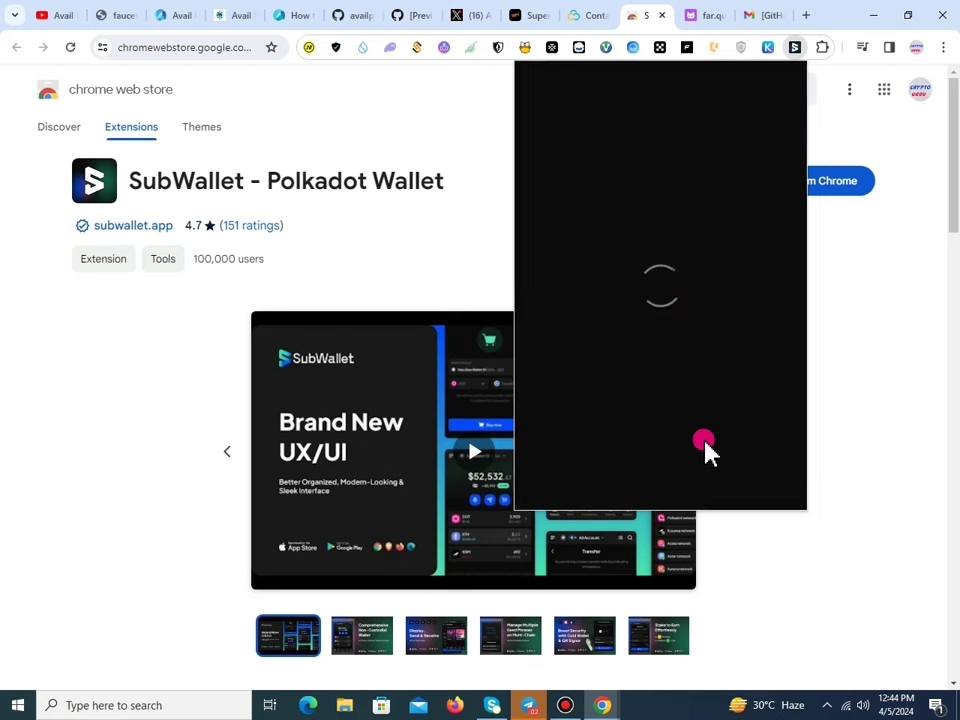
pyautogui.write('•')
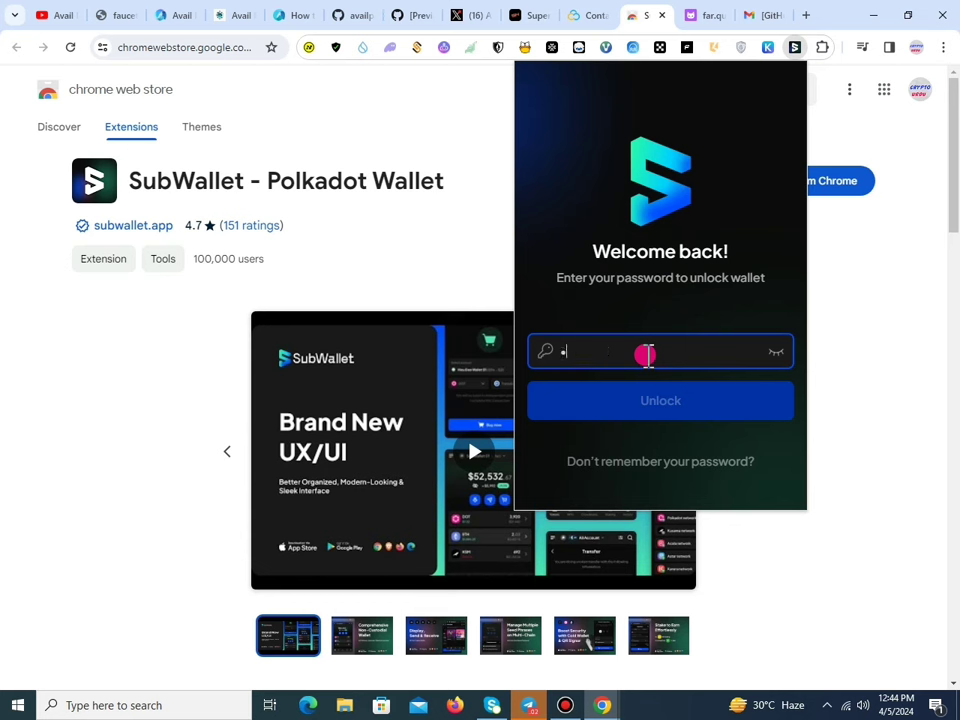
pyautogui.write('••')
pyautogui.press('Return')
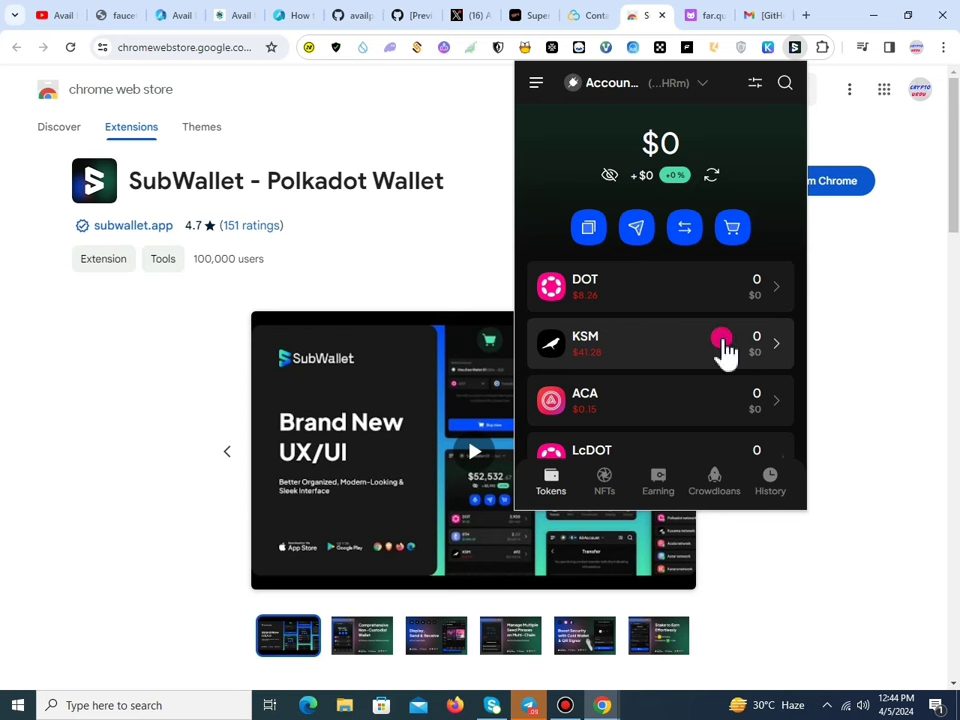
# Reload the faucet.avail.tools page and check whether the faucet loads.
pyautogui.click(113, 14)
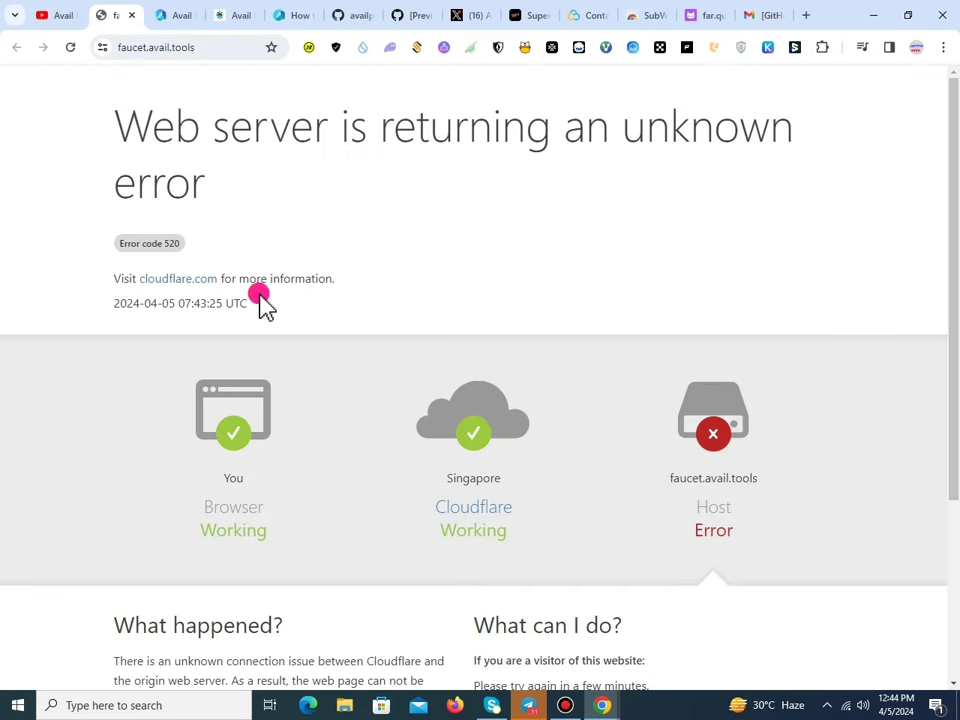
pyautogui.click(74, 48)
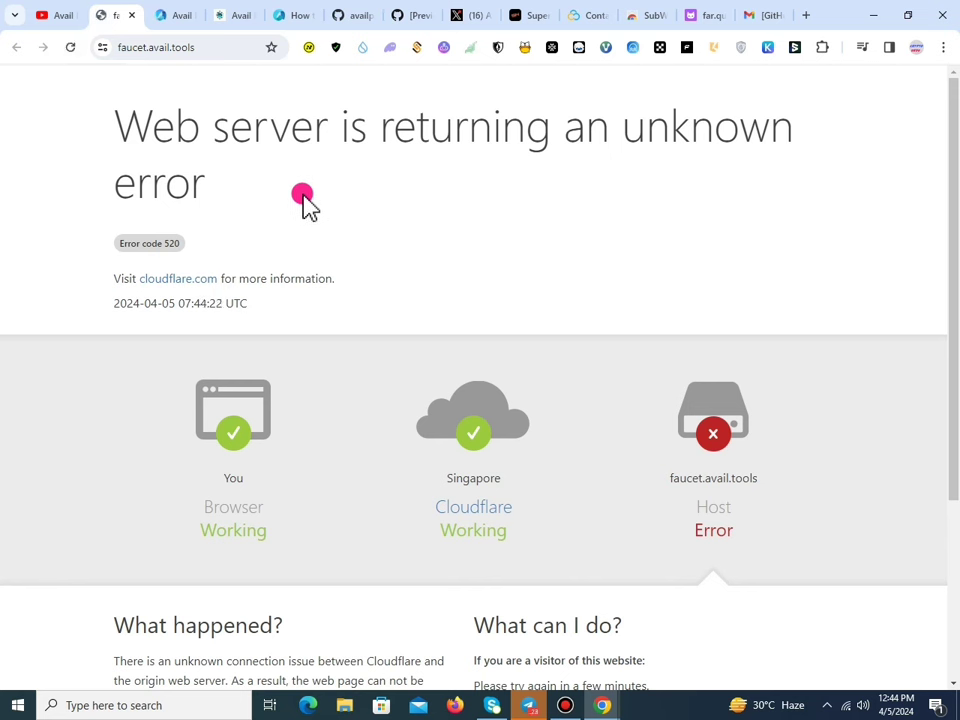
pyautogui.scroll(-2, 414, 339)
pyautogui.scroll(2, 388, 296)
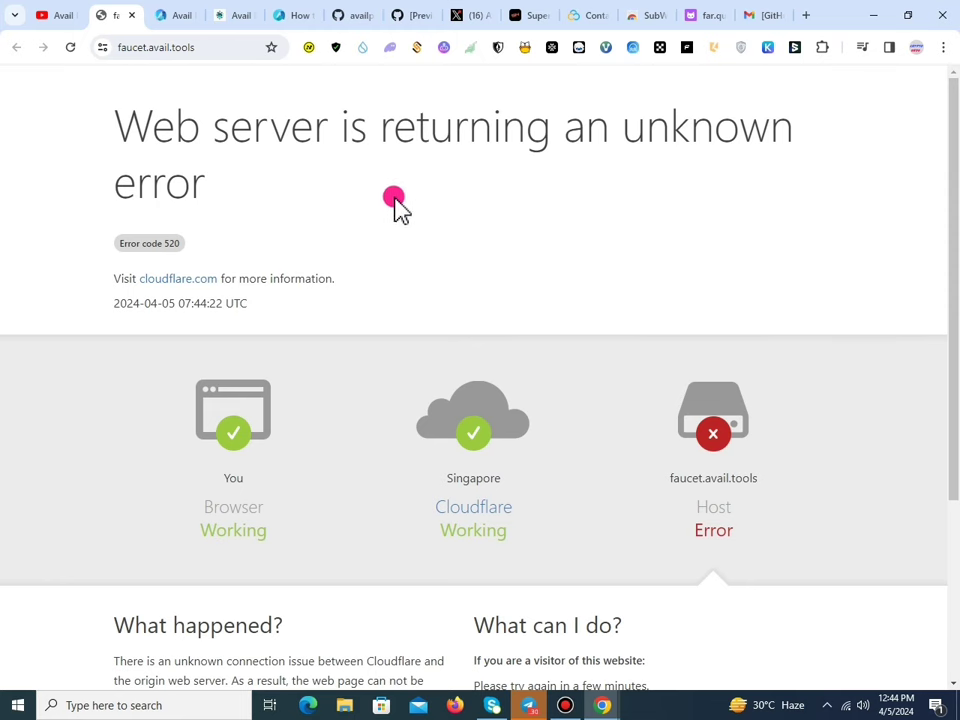
# Check the connected wallet's options and the Avail Faucet link on the Light Client Lift-off page, closing the extra faucet tab.
pyautogui.click(190, 14)
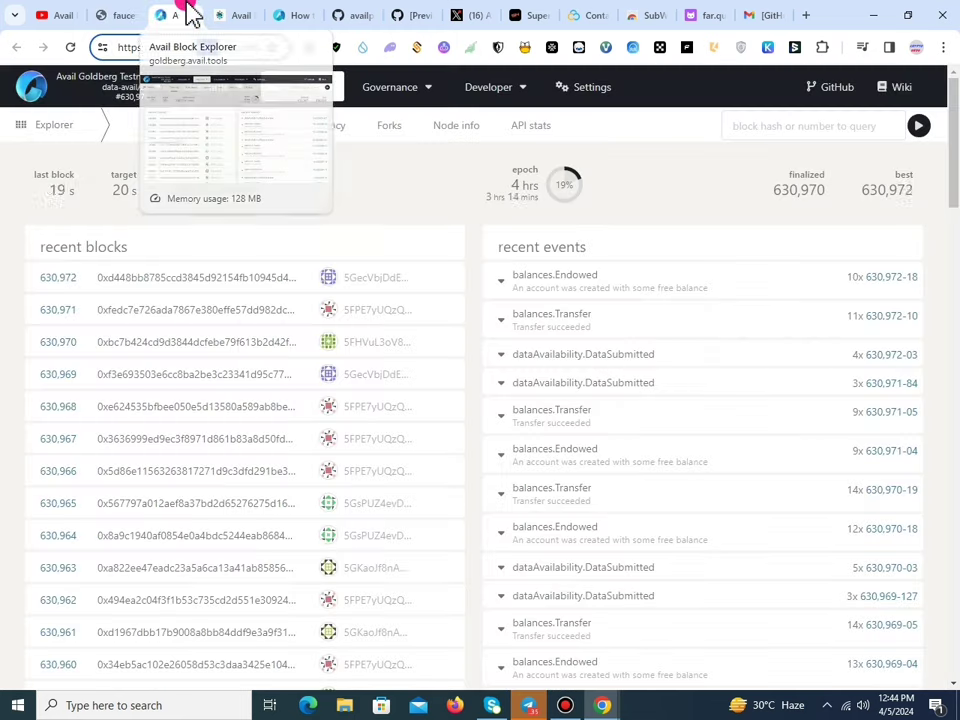
pyautogui.click(236, 13)
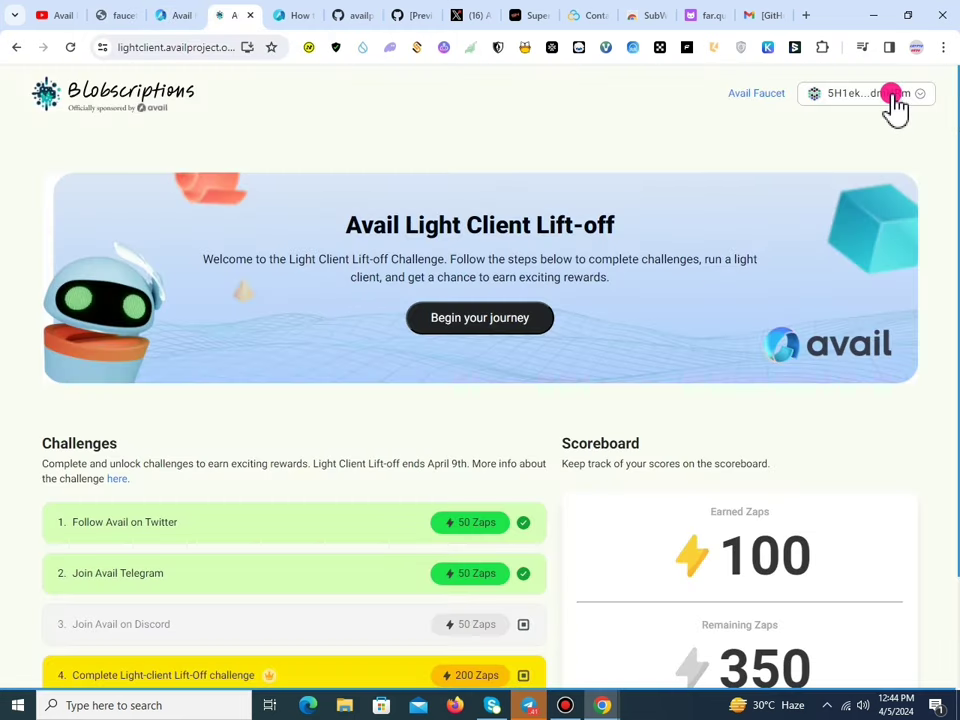
pyautogui.click(926, 97)
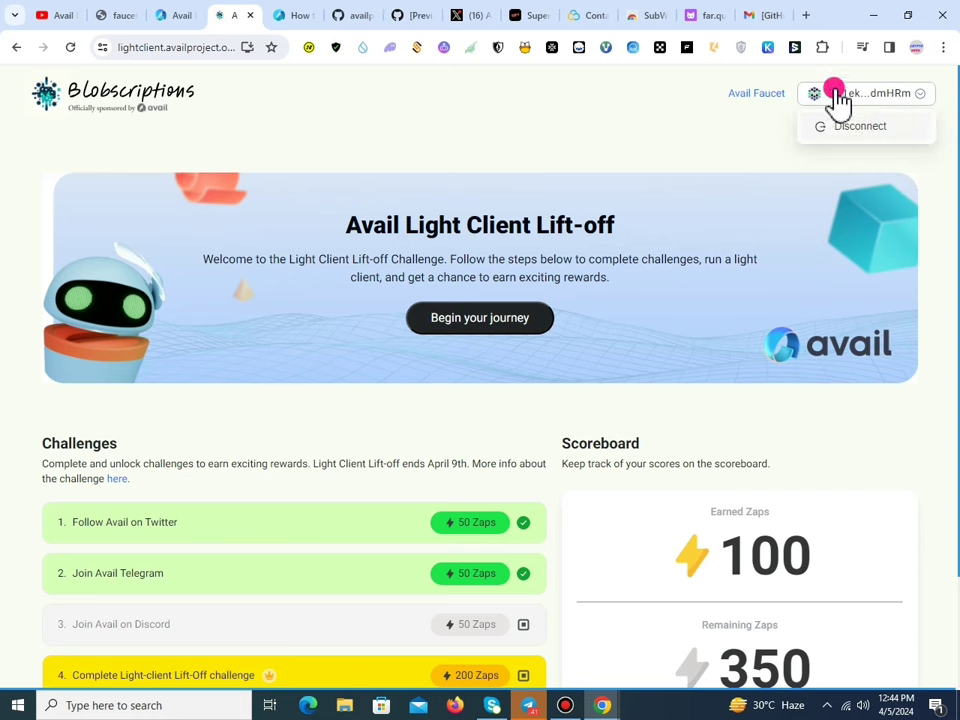
pyautogui.click(758, 94)
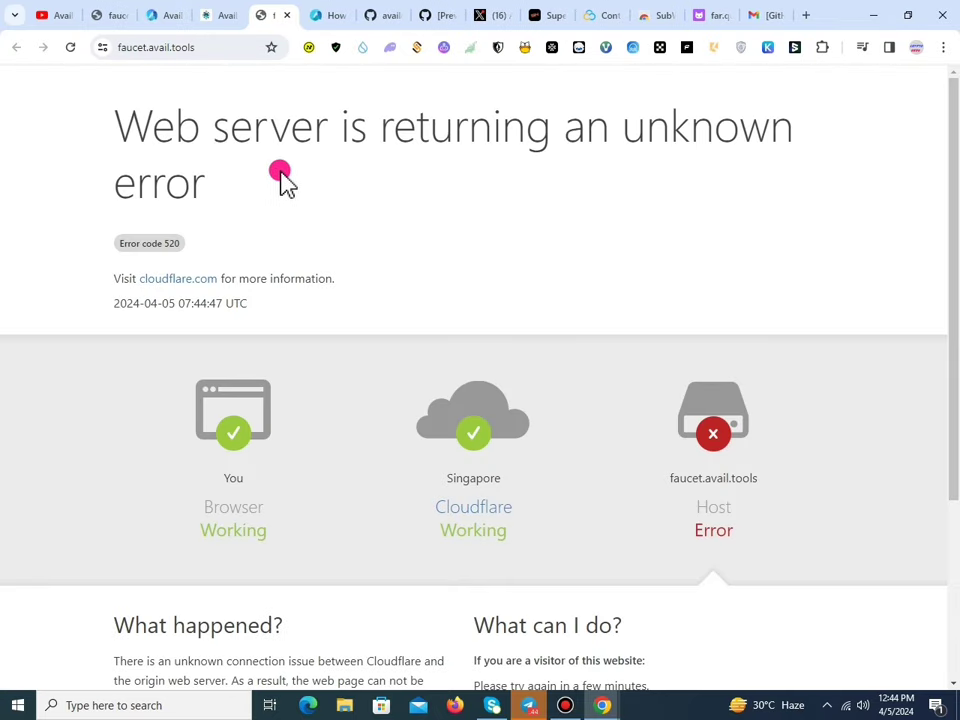
pyautogui.click(289, 17)
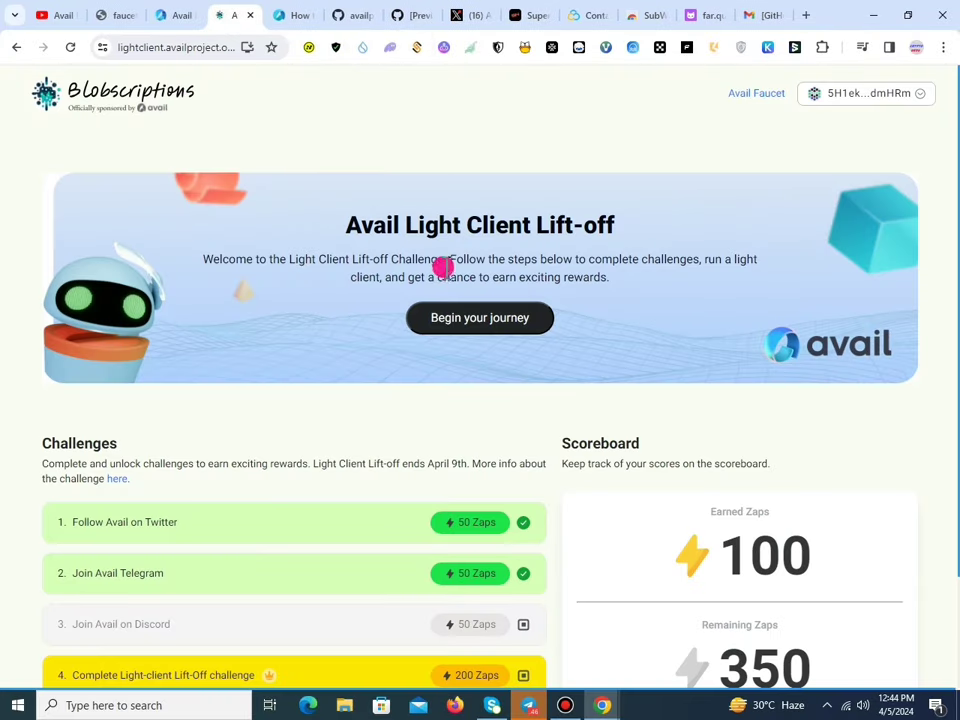
# Open the instructions for challenge 4, Complete Light-client Lift-Off challenge.
pyautogui.scroll(-3, 617, 489)
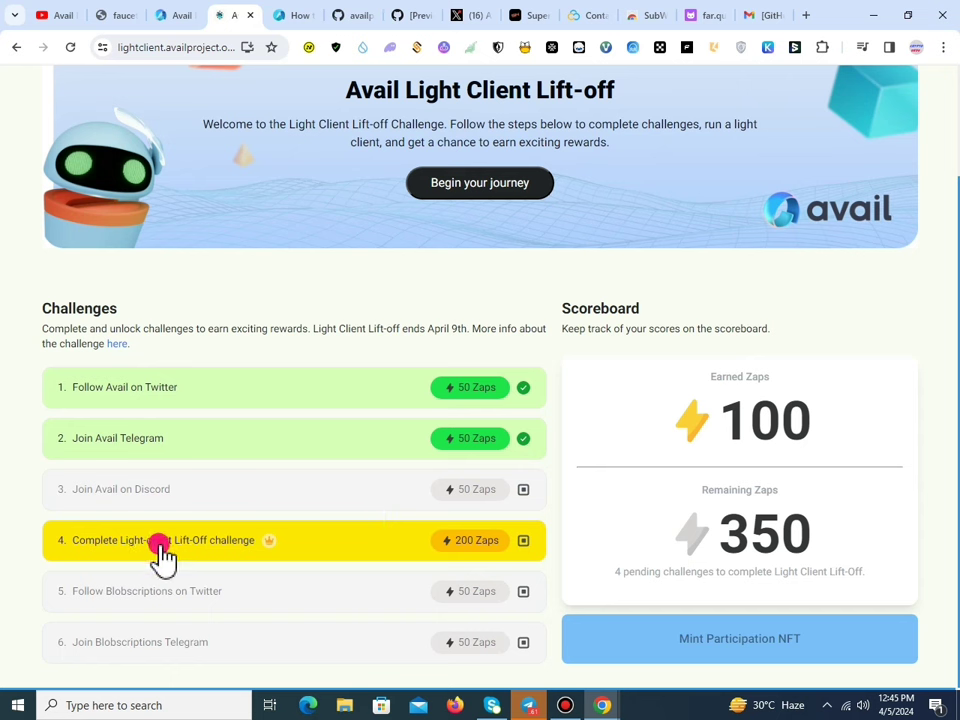
pyautogui.click(510, 549)
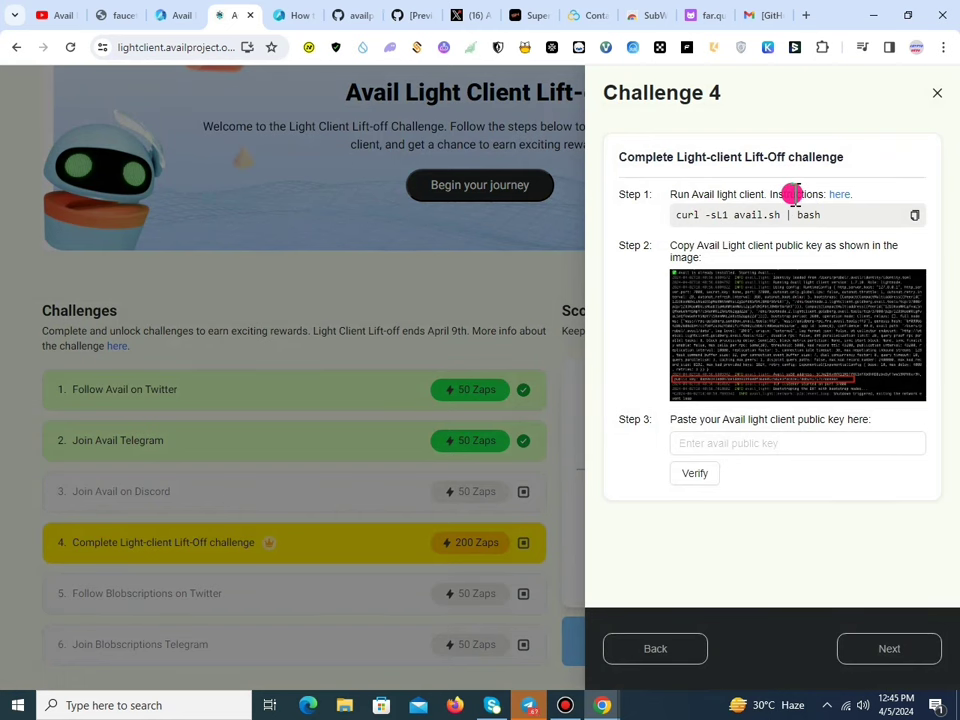
# Look up the availup repository address on GitHub and compare it with the Avail light client documentation and challenge instructions.
pyautogui.click(370, 15)
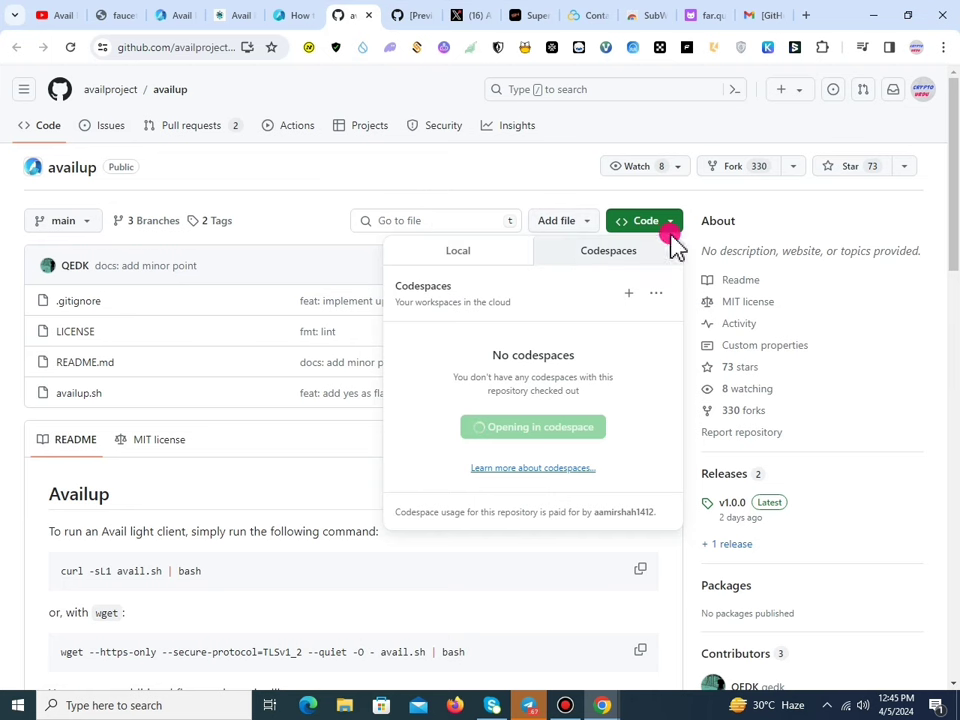
pyautogui.click(540, 175)
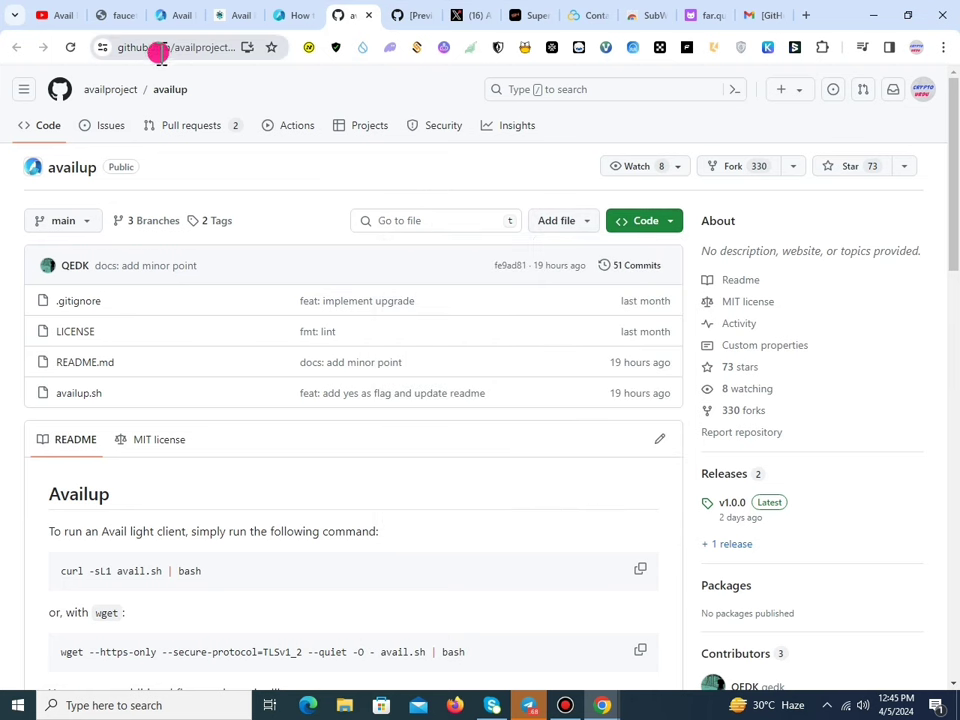
pyautogui.moveTo(130, 50); pyautogui.dragTo(277, 50)
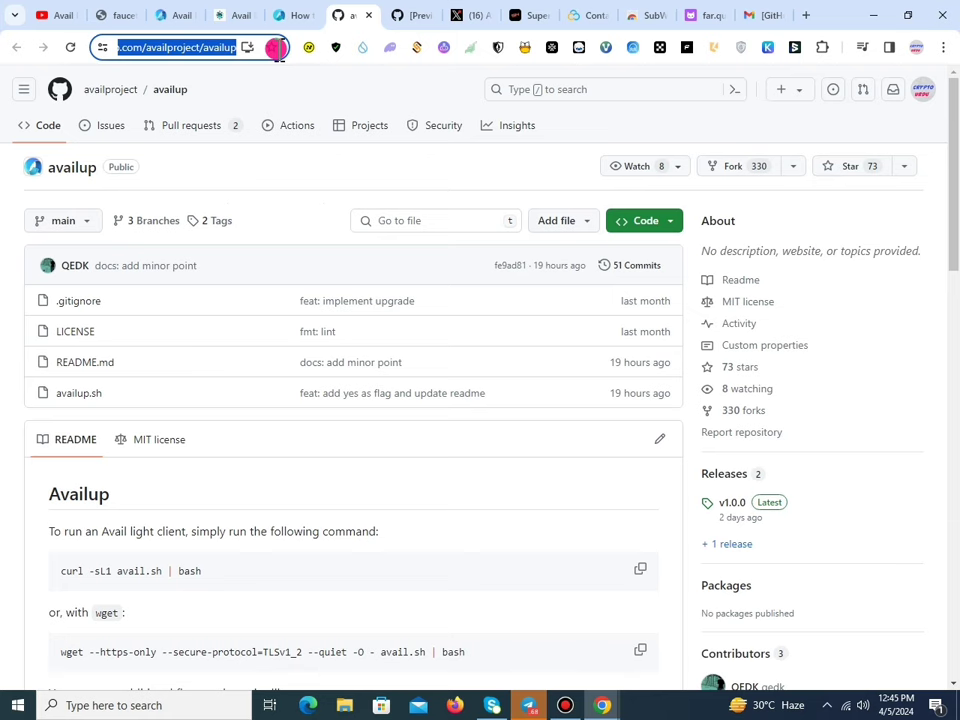
pyautogui.click(303, 14)
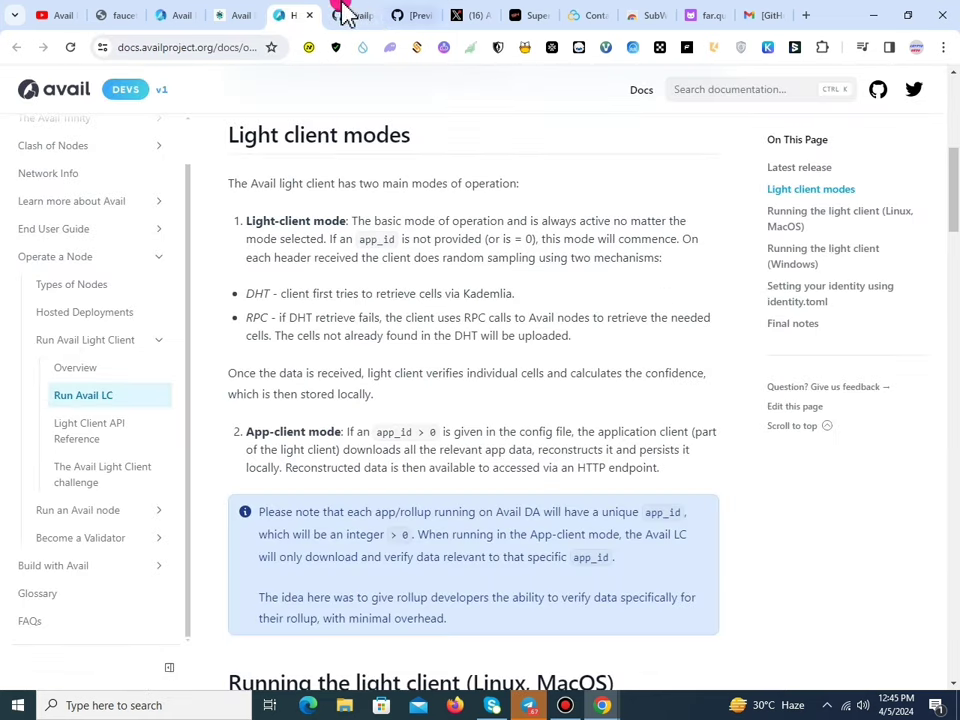
pyautogui.click(245, 14)
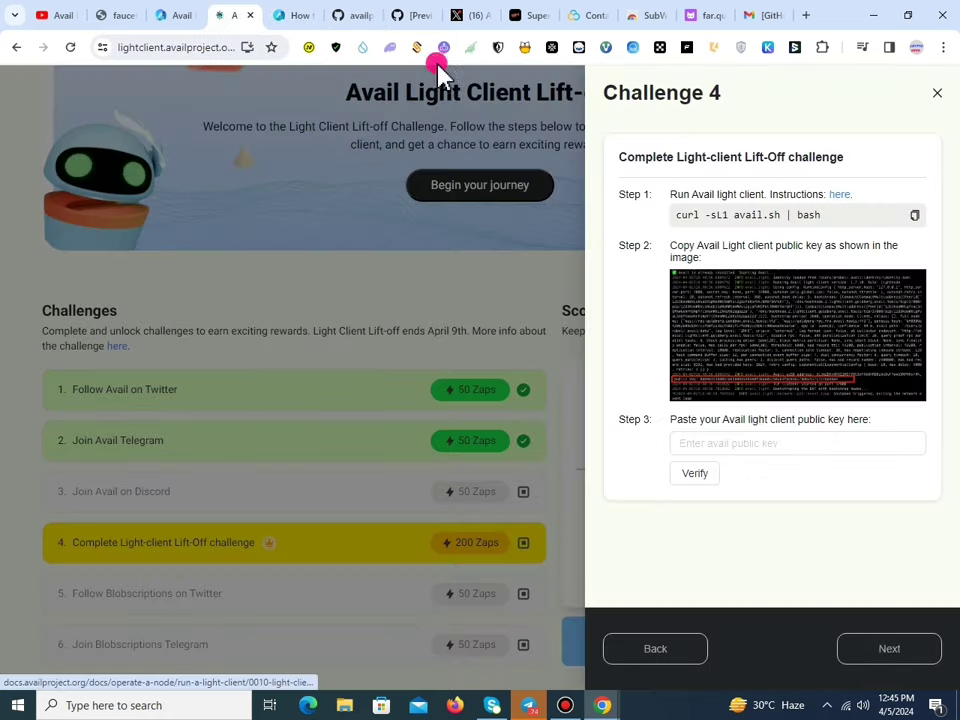
# Try to create a new codespace on main for the availup repository and close the resulting page.
pyautogui.click(362, 14)
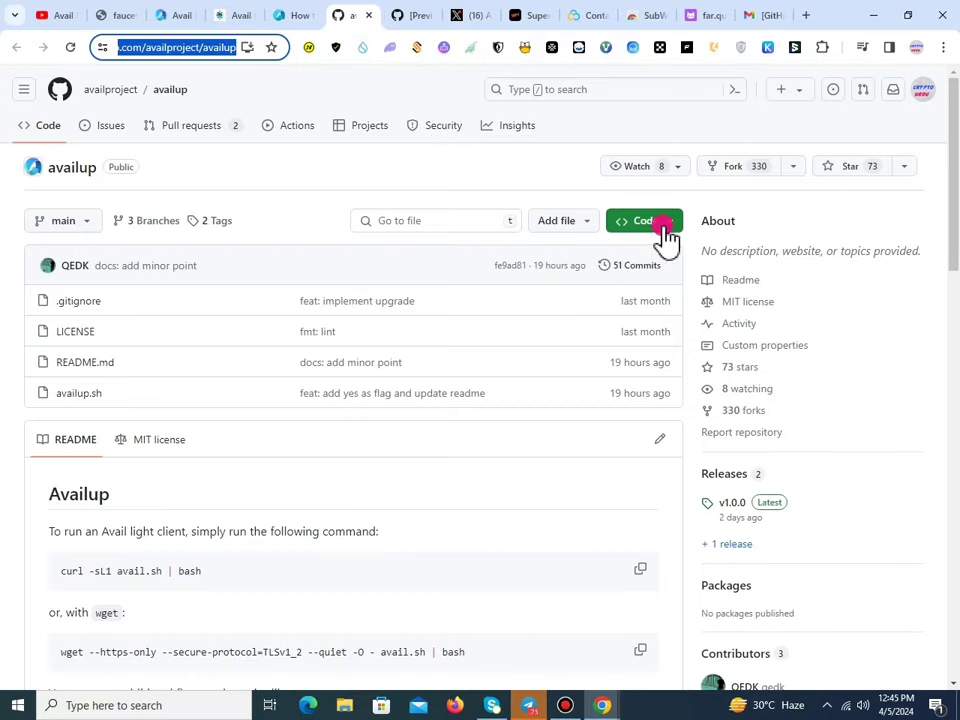
pyautogui.click(648, 228)
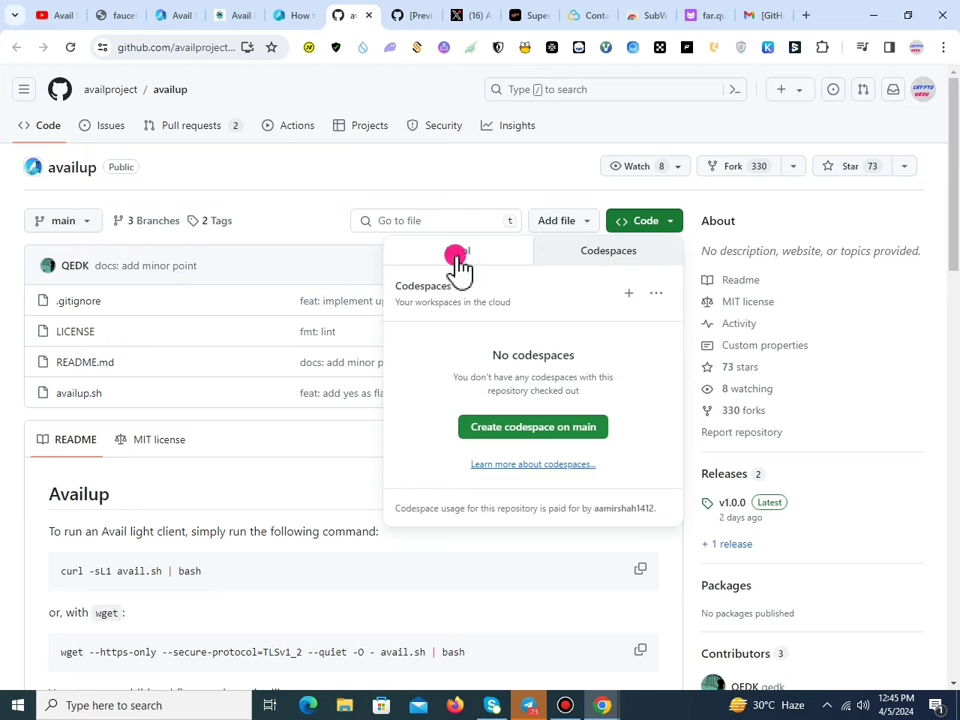
pyautogui.click(628, 296)
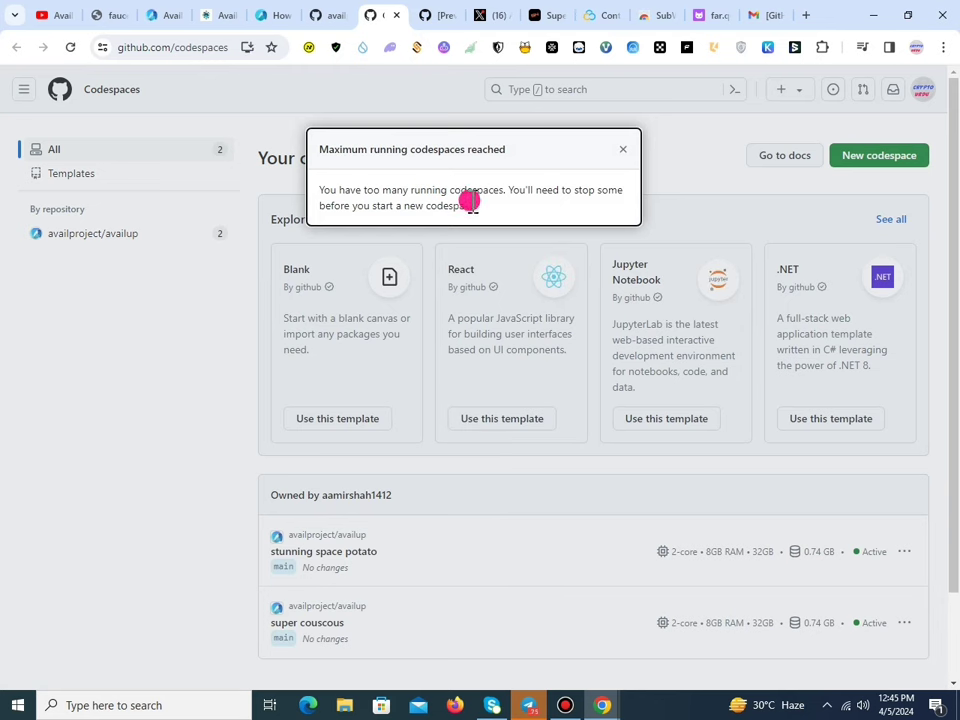
pyautogui.click(398, 17)
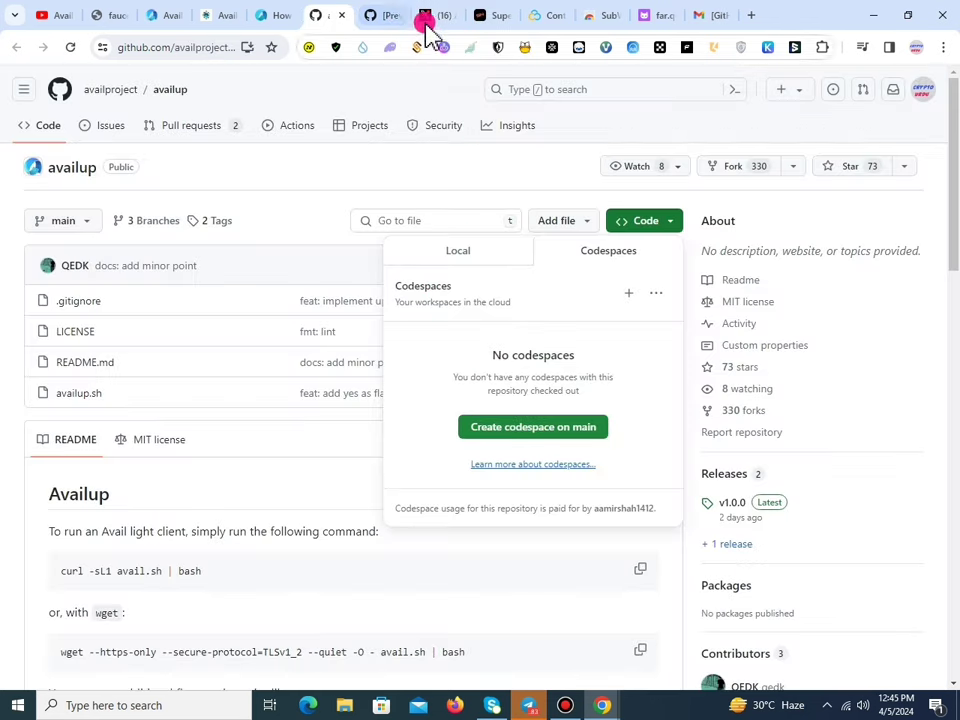
# Switch to the stunning space potato codespace and review the README preview and the curl command in the terminal.
pyautogui.click(396, 14)
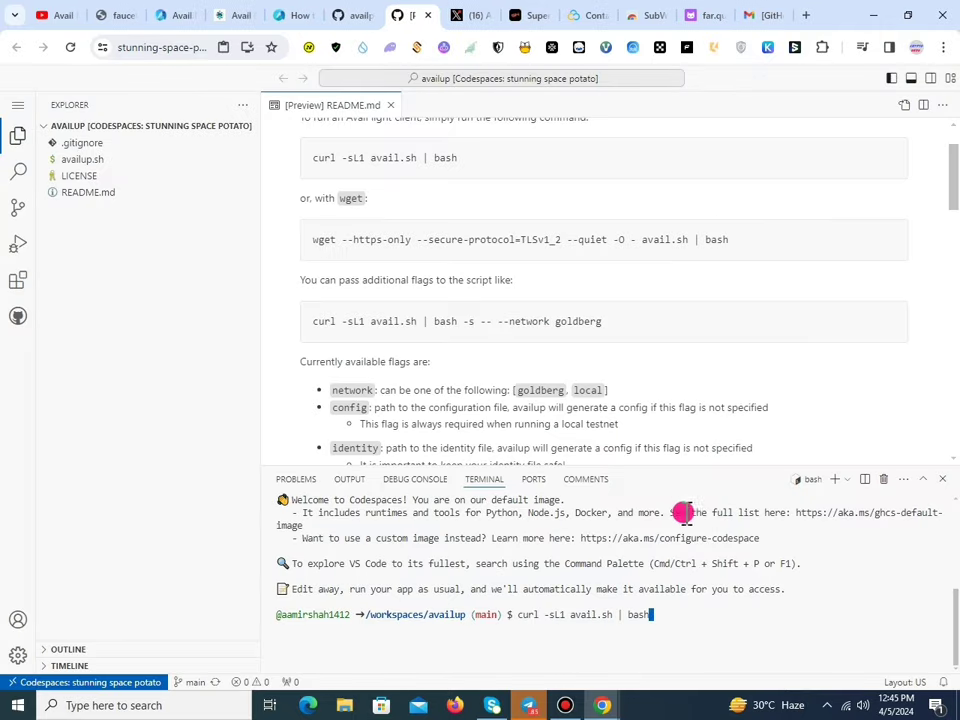
pyautogui.scroll(2, 583, 354)
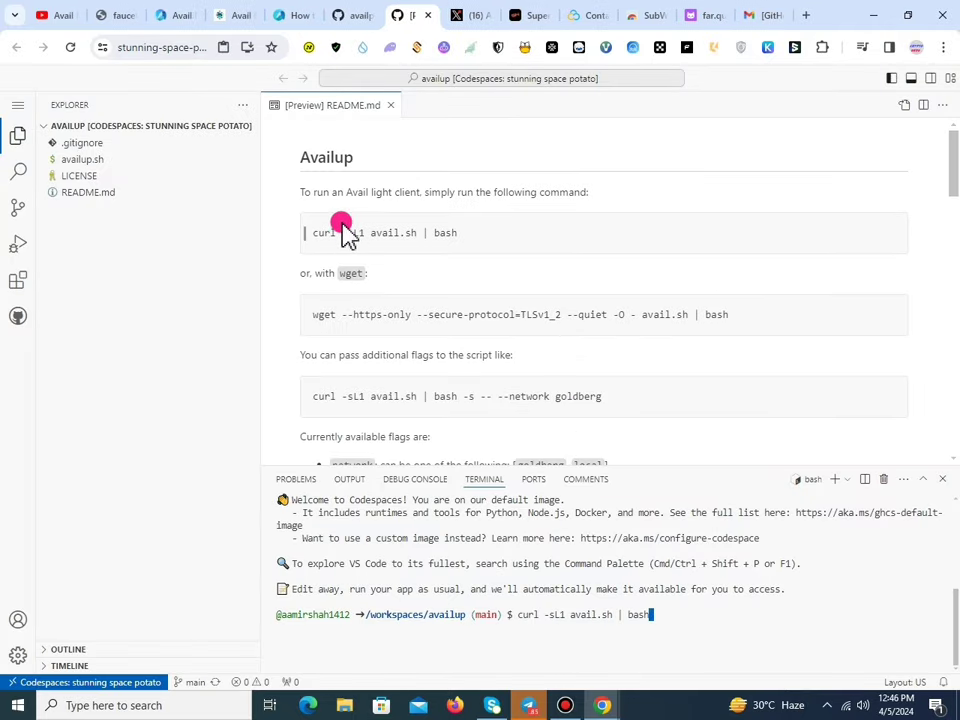
pyautogui.scroll(-8, 424, 244)
pyautogui.scroll(-10, 430, 270)
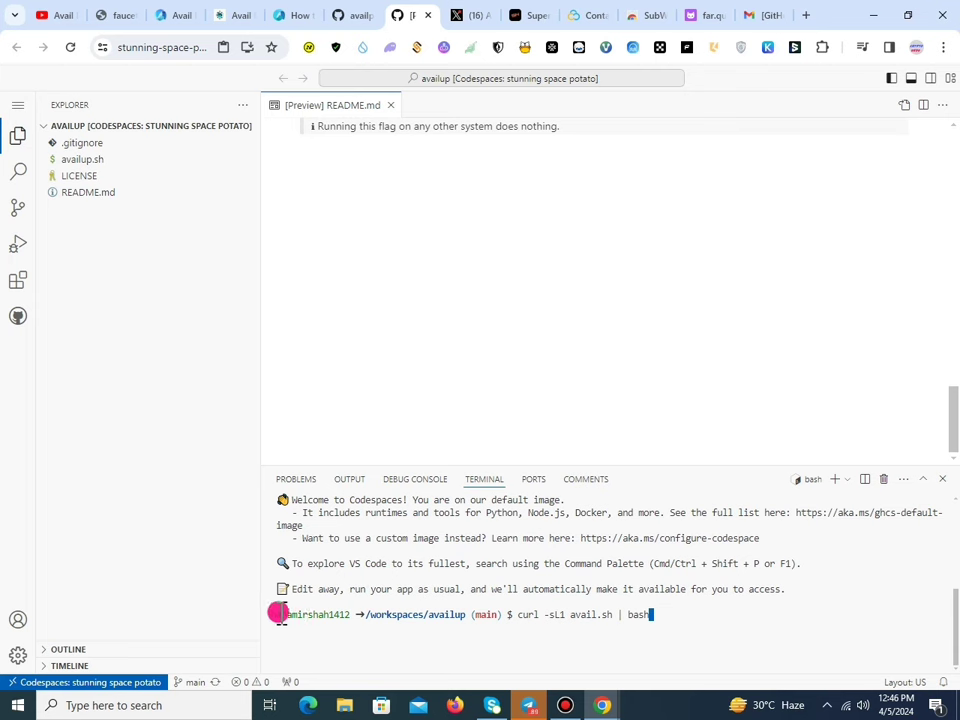
pyautogui.moveTo(278, 613); pyautogui.dragTo(688, 626)
pyautogui.click(680, 626)
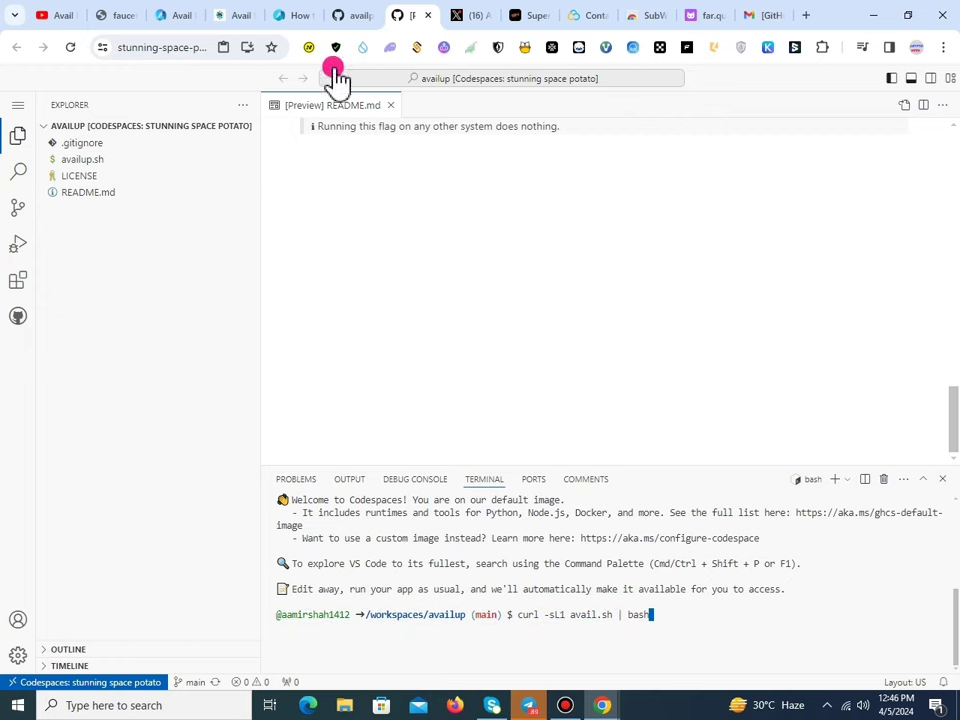
# Copy the challenge's command, run "curl -sL1 avail.sh | bash" in the codespace terminal, and make port 37000 public.
pyautogui.click(225, 15)
pyautogui.click(911, 214)
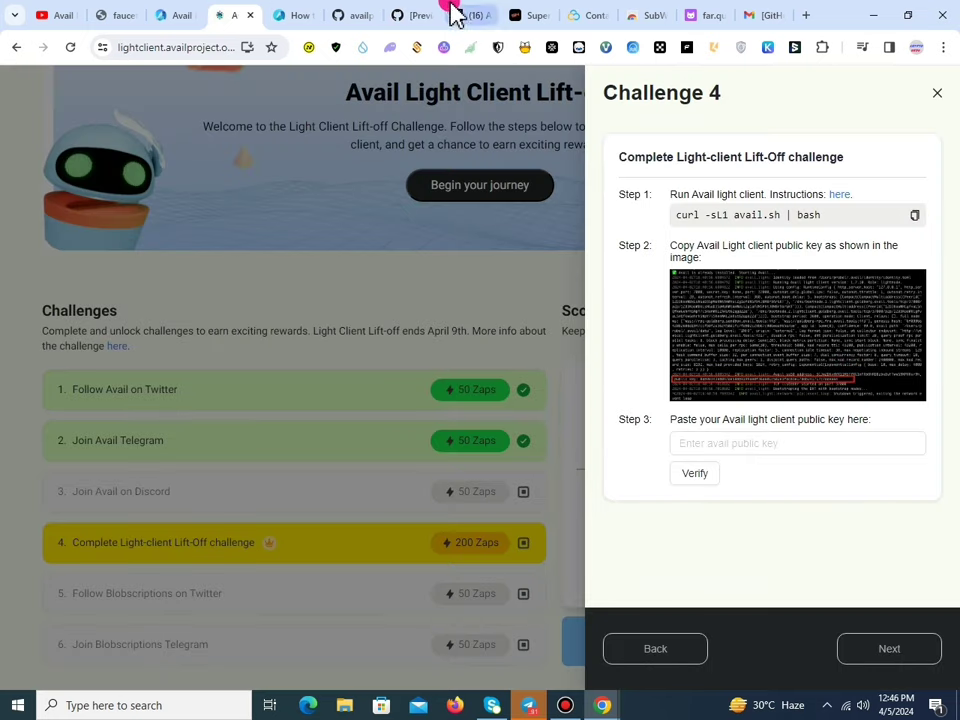
pyautogui.click(412, 15)
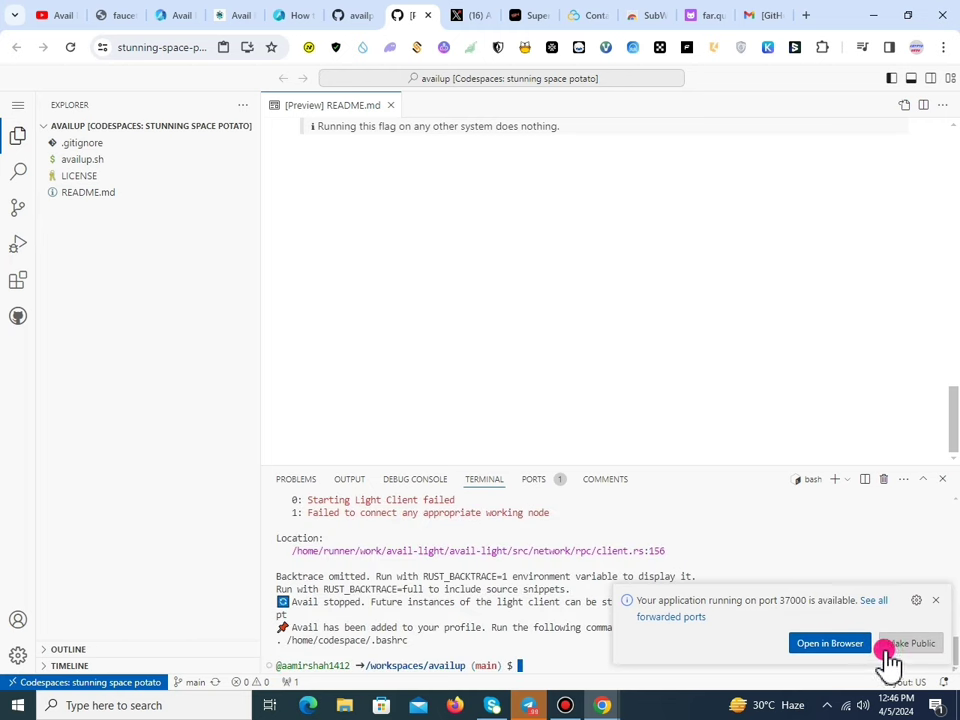
pyautogui.click(902, 643)
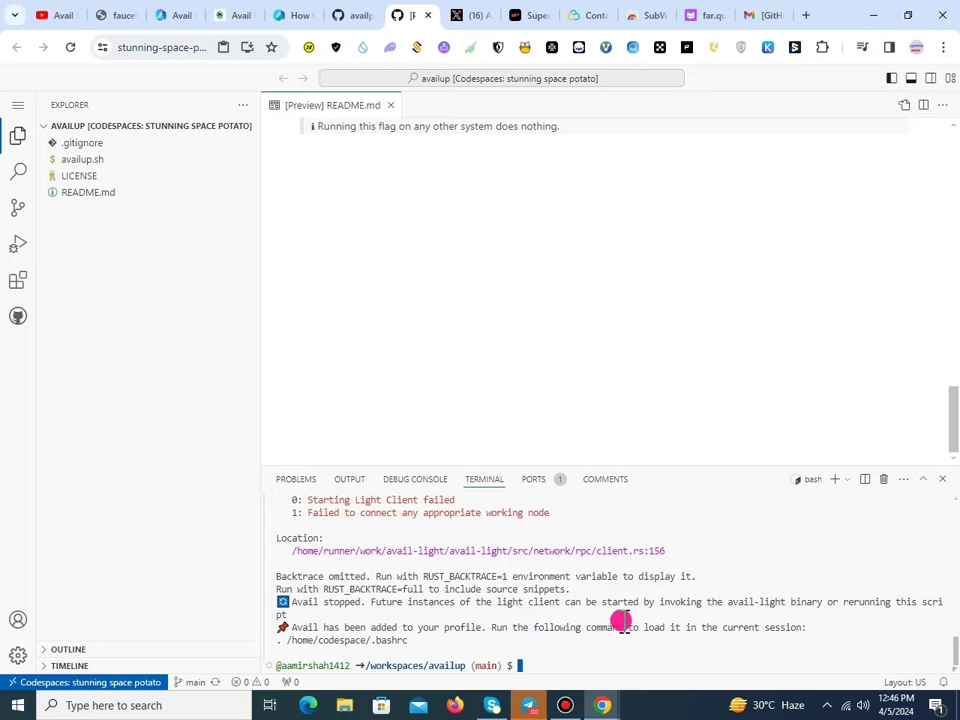
# Examine the light client's startup output in the terminal and return to the availup repository page.
pyautogui.scroll(15, 621, 621)
pyautogui.scroll(-3, 621, 612)
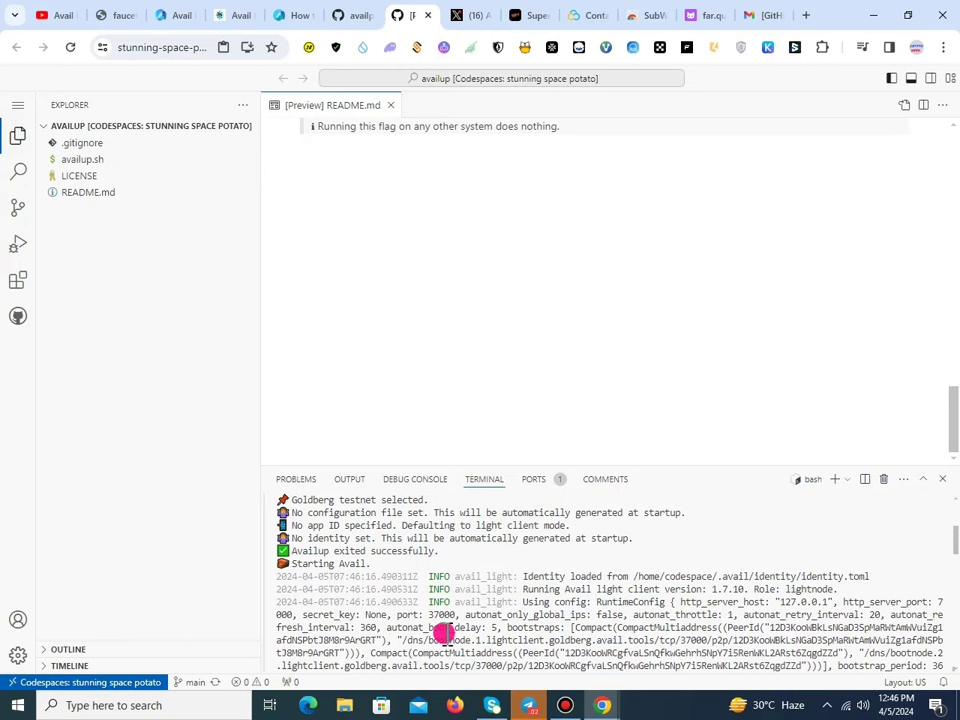
pyautogui.scroll(-10, 505, 628)
pyautogui.scroll(-5, 520, 624)
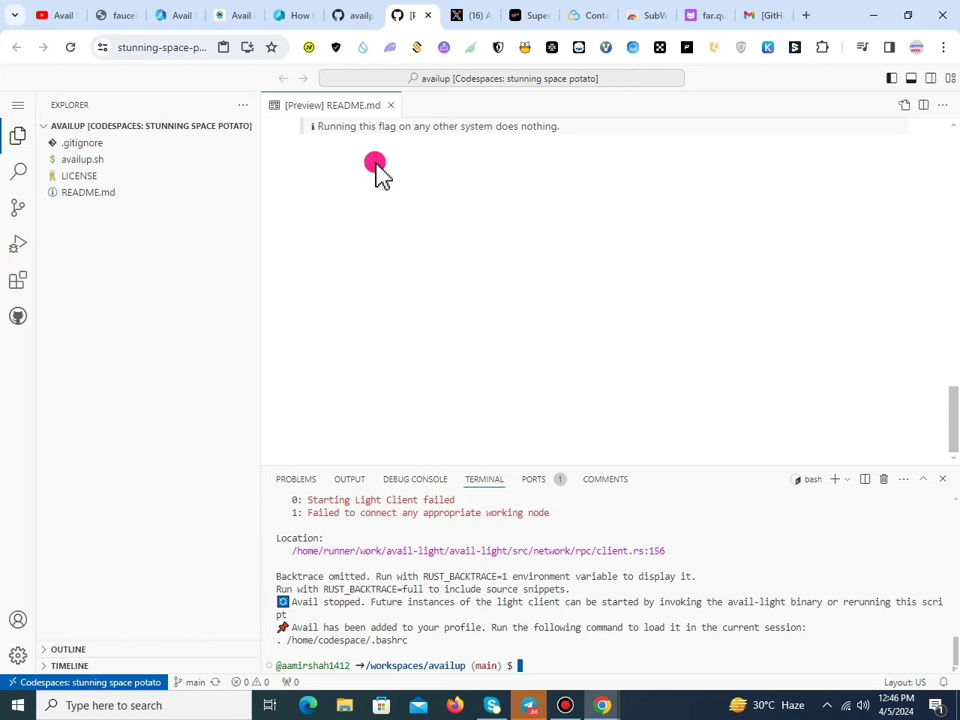
pyautogui.click(358, 13)
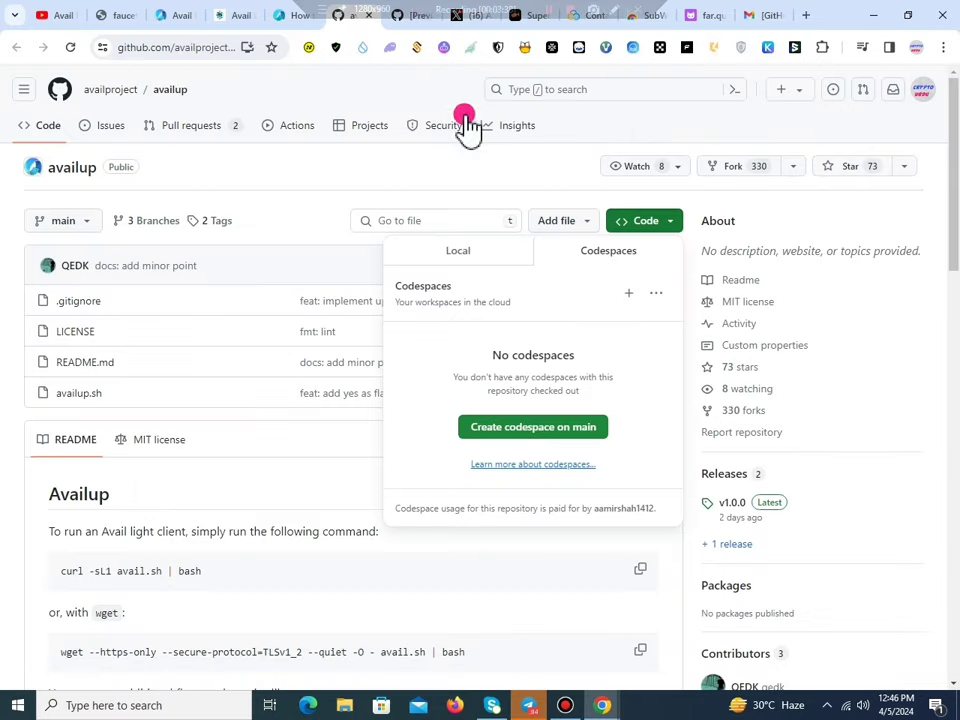
# Enter "curl -sL1 avail.sh | bash" at the stunning space potato codespace's terminal prompt and open the terminal keybinding settings.
pyautogui.click(430, 15)
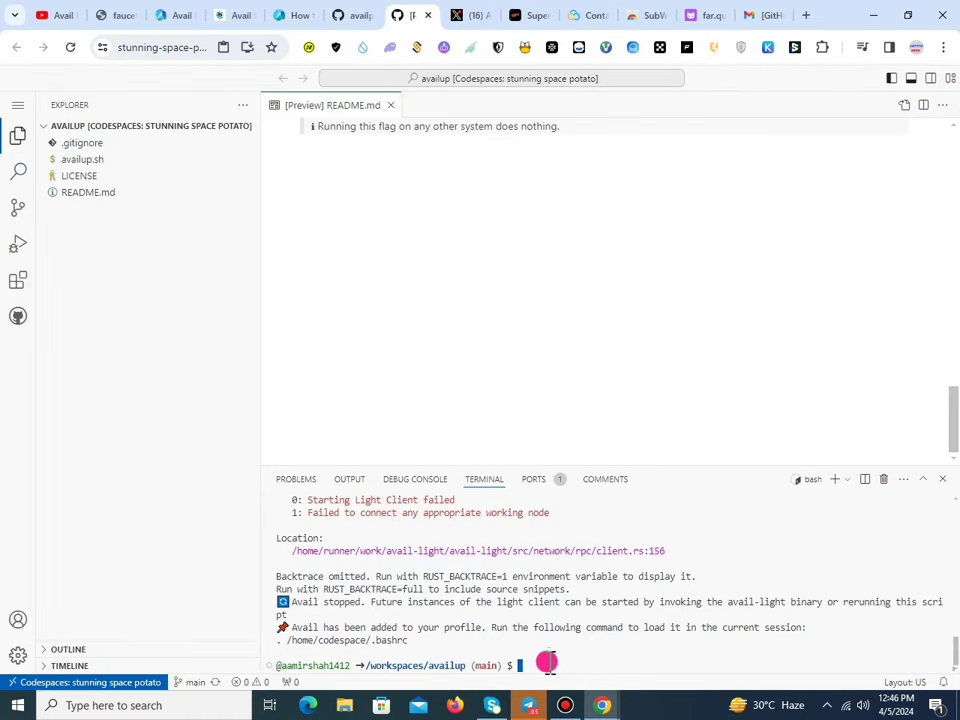
pyautogui.hotkey('ctrl', 'v')
pyautogui.click(889, 641)
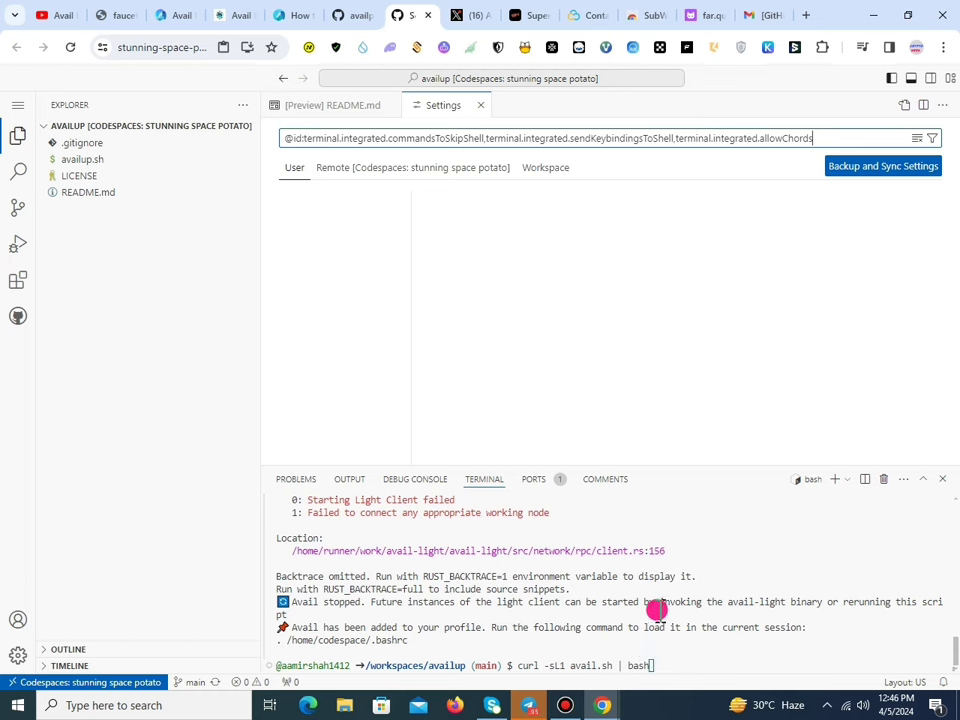
# Enable the terminal's Send Keybindings To Shell setting and review the Commands To Skip Shell list.
pyautogui.click(323, 106)
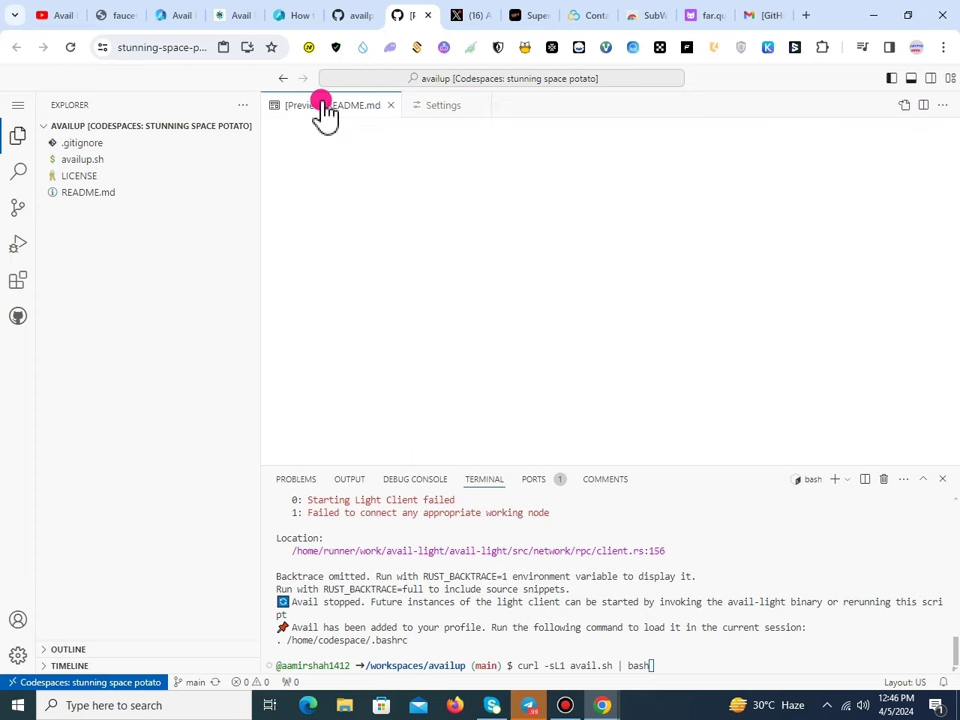
pyautogui.click(442, 108)
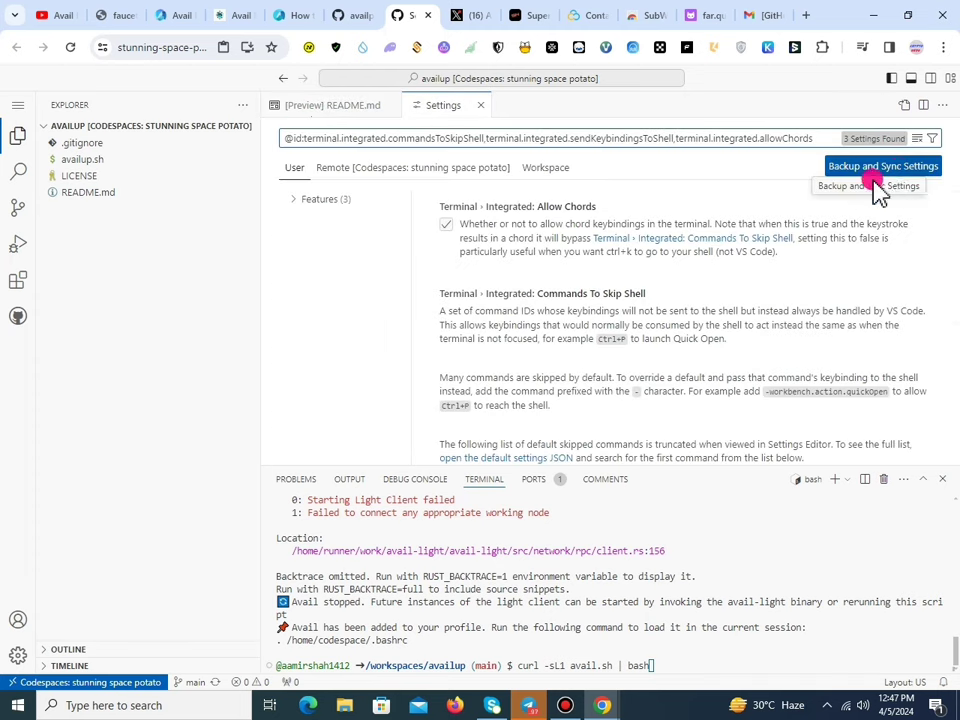
pyautogui.scroll(-5, 621, 317)
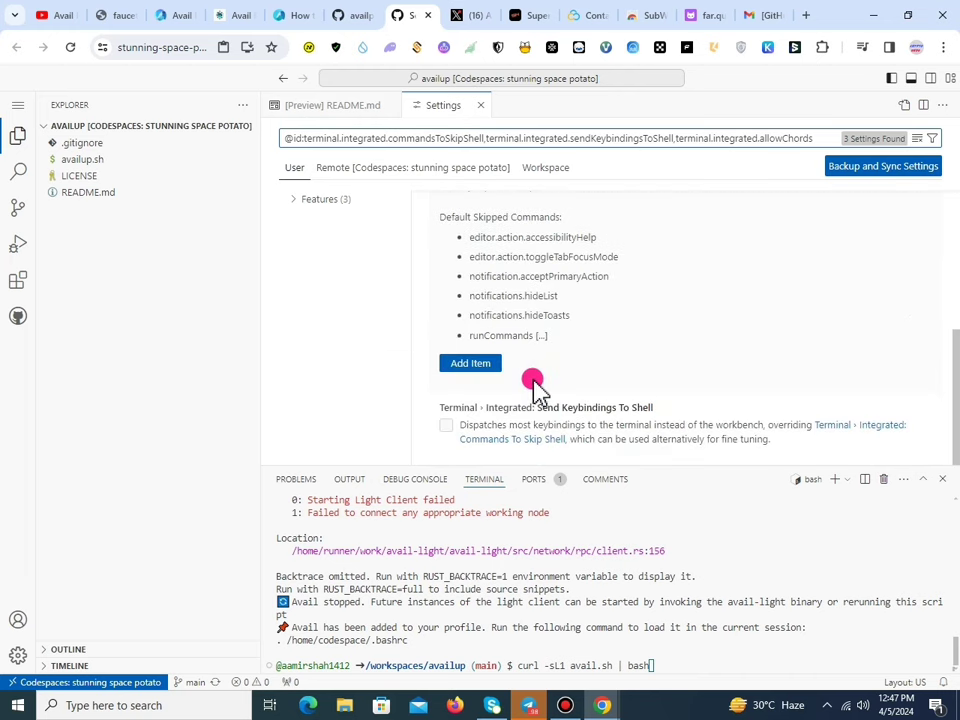
pyautogui.click(446, 425)
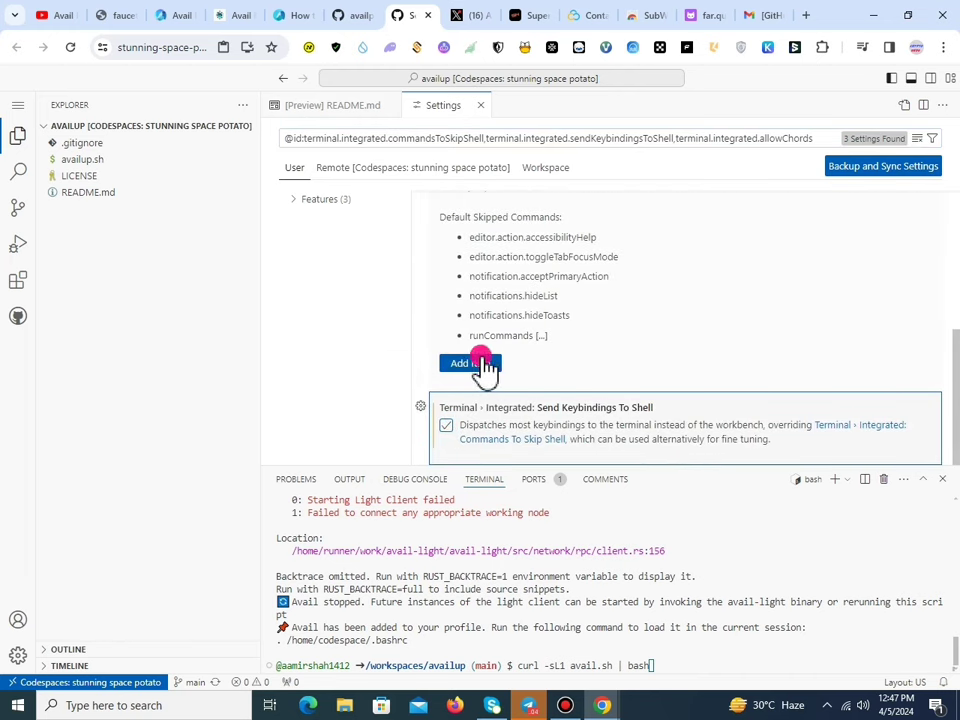
pyautogui.scroll(3, 483, 370)
pyautogui.scroll(-3, 483, 378)
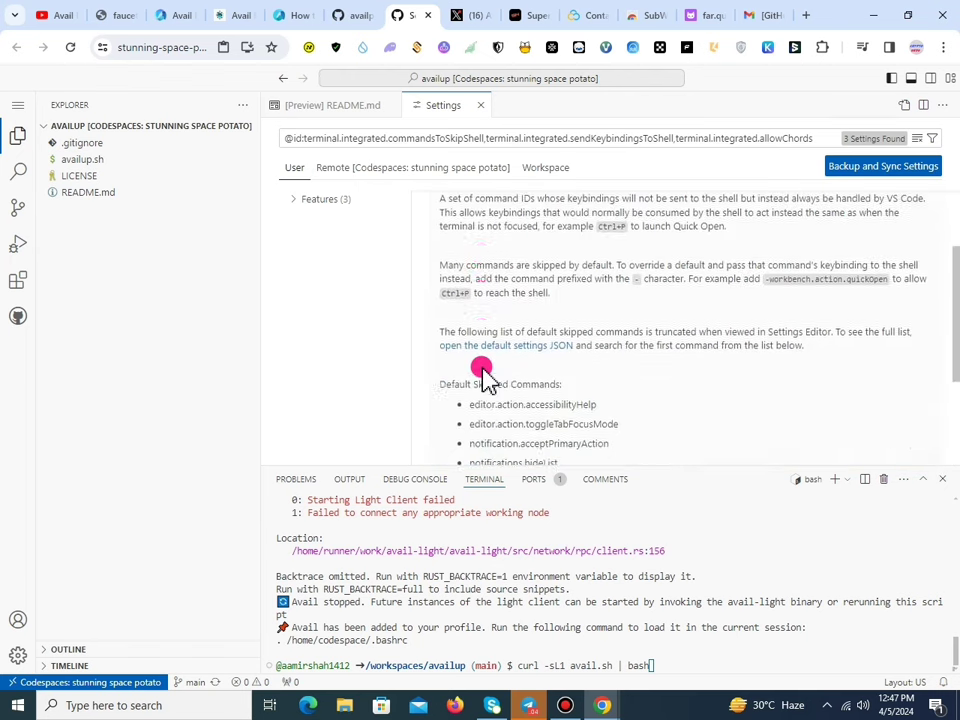
pyautogui.click(474, 413)
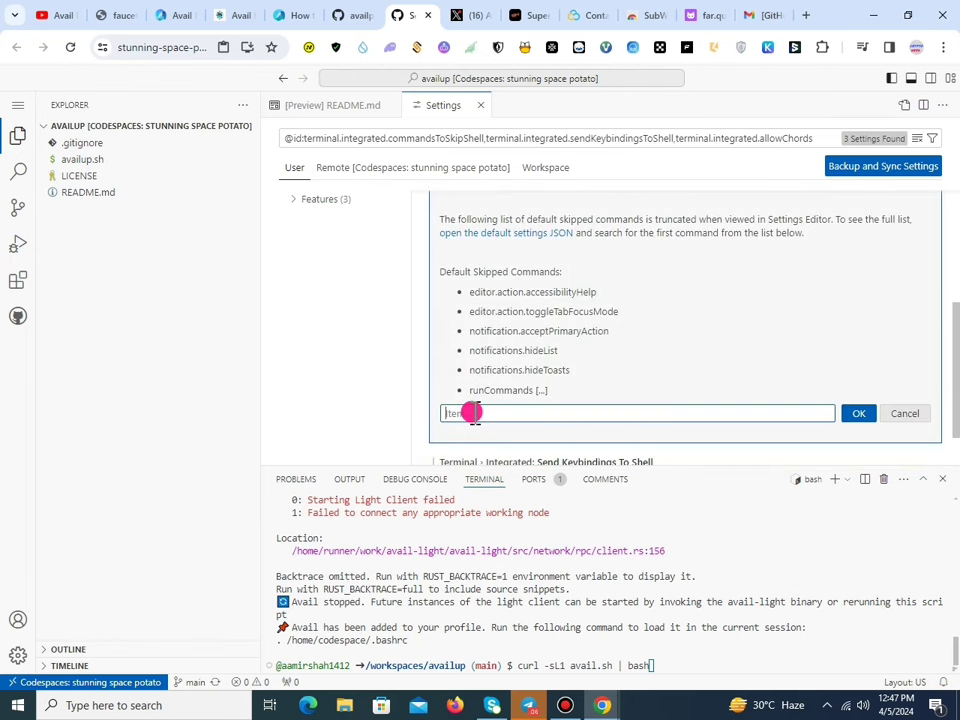
pyautogui.click(872, 414)
# Turn on backup and sync of the codespace settings through GitHub and close the authorization window.
pyautogui.click(895, 172)
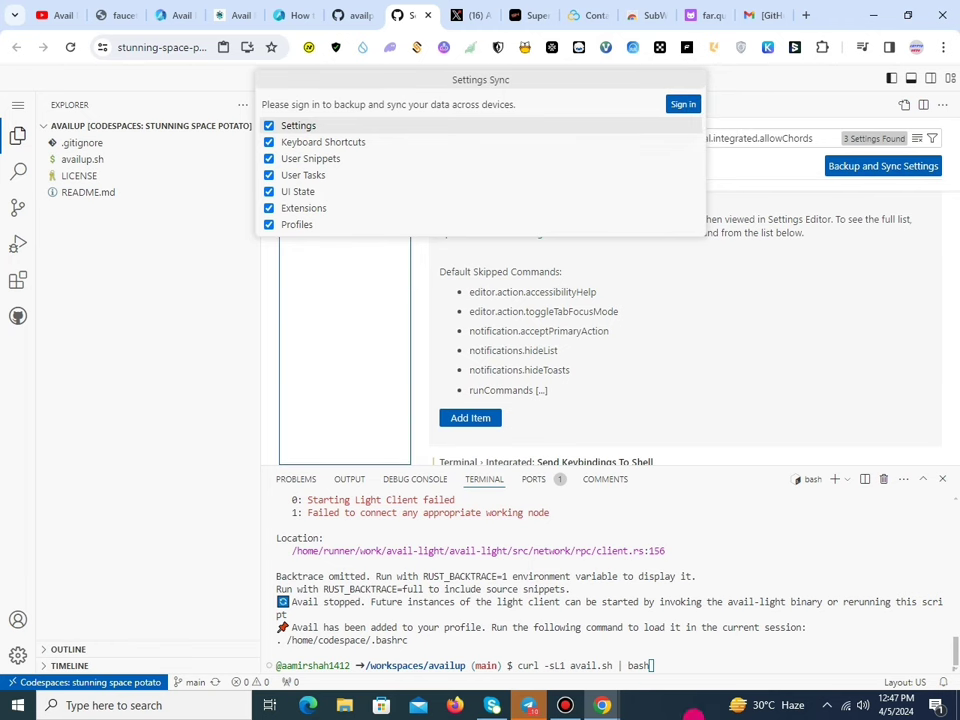
pyautogui.click(568, 702)
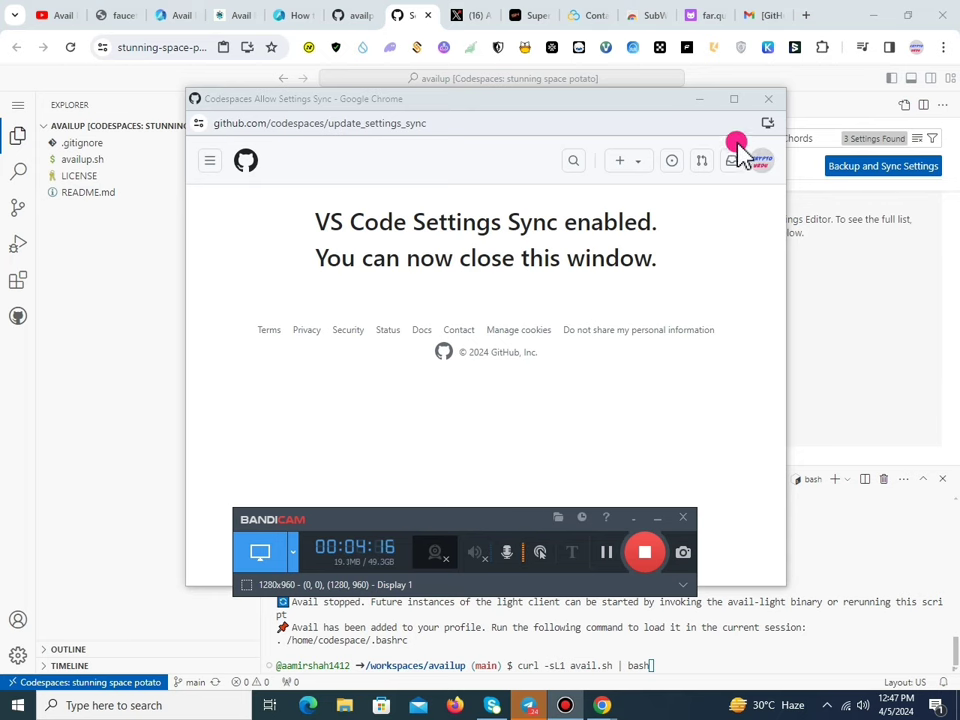
pyautogui.click(768, 98)
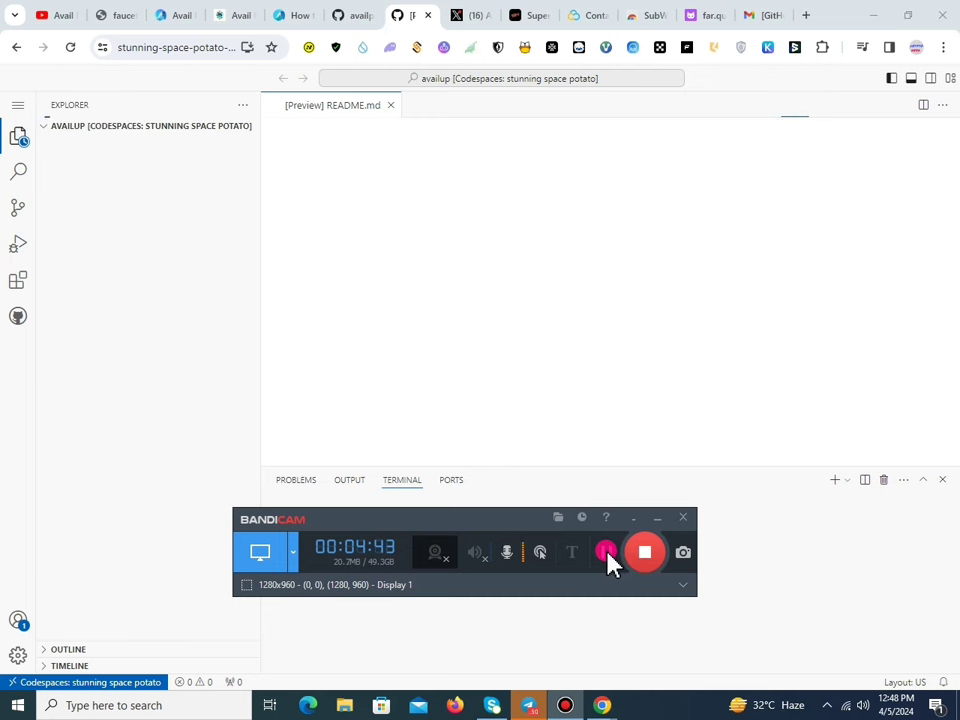
# Run the pending "curl -sL1 avail.sh | bash" command in the terminal and make port 37000 public.
pyautogui.click(660, 660)
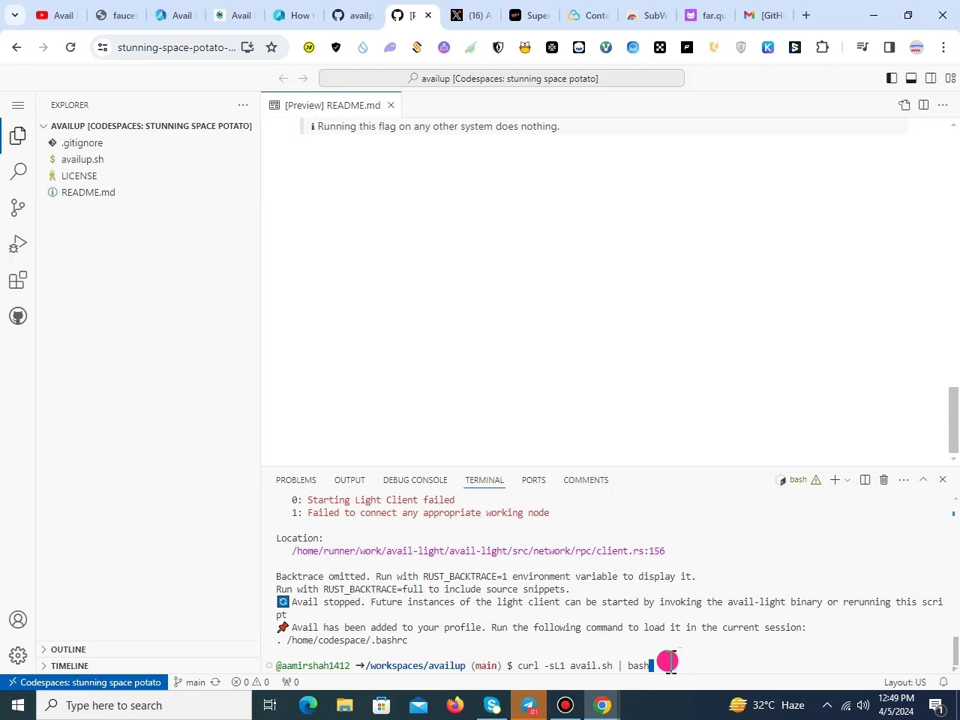
pyautogui.press('Return')
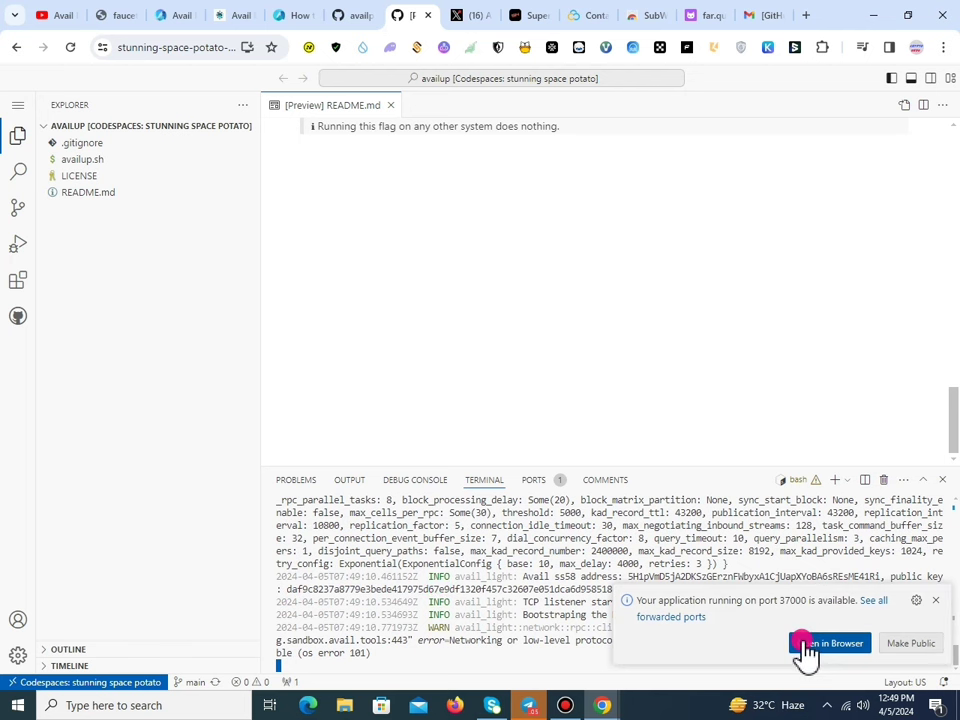
pyautogui.click(891, 647)
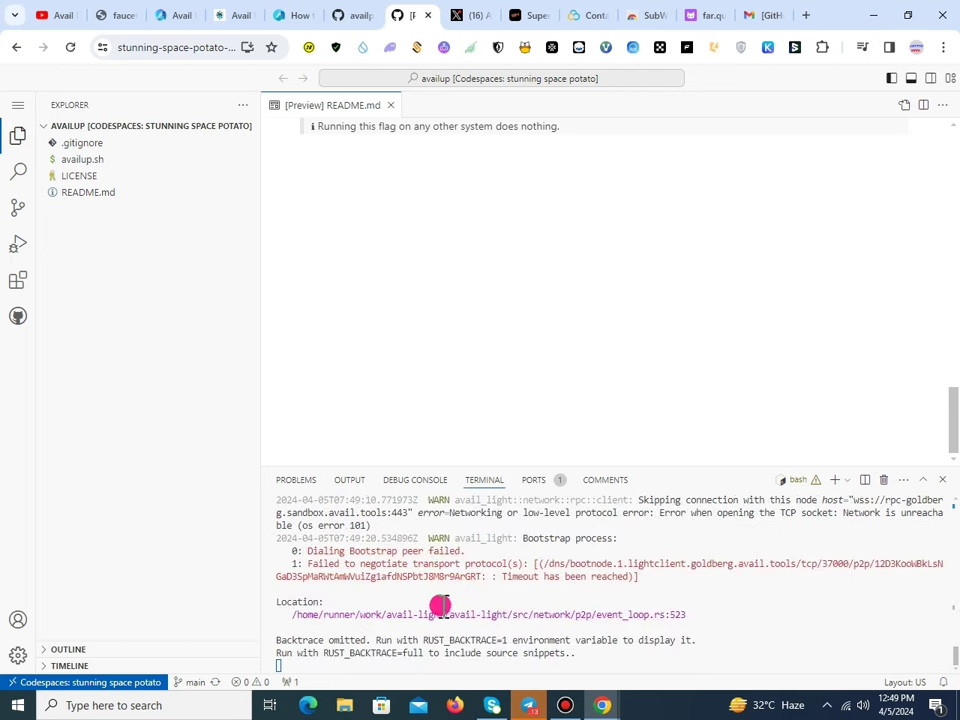
# Find the light client's public key in the terminal output, select the whole key and copy it.
pyautogui.scroll(4, 475, 605)
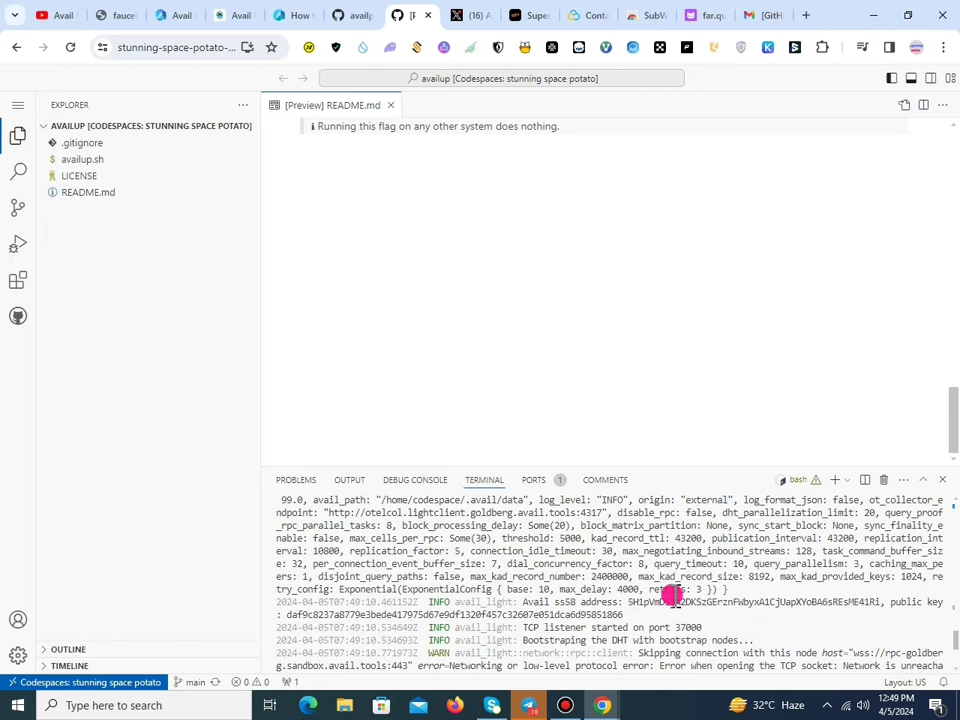
pyautogui.scroll(-2, 611, 603)
pyautogui.scroll(2, 611, 603)
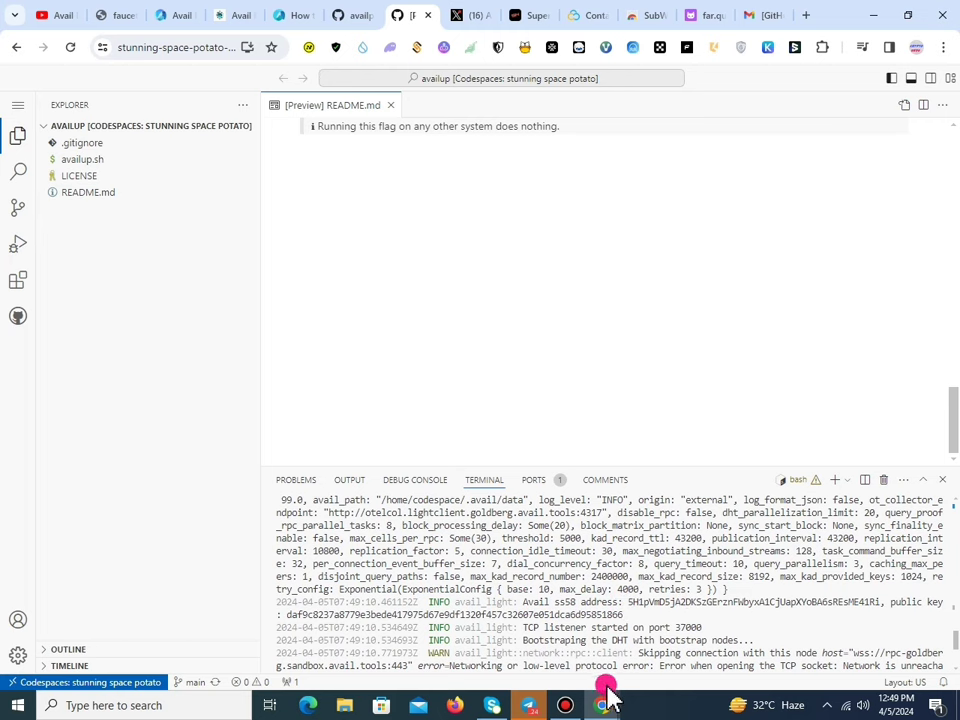
pyautogui.click(565, 705)
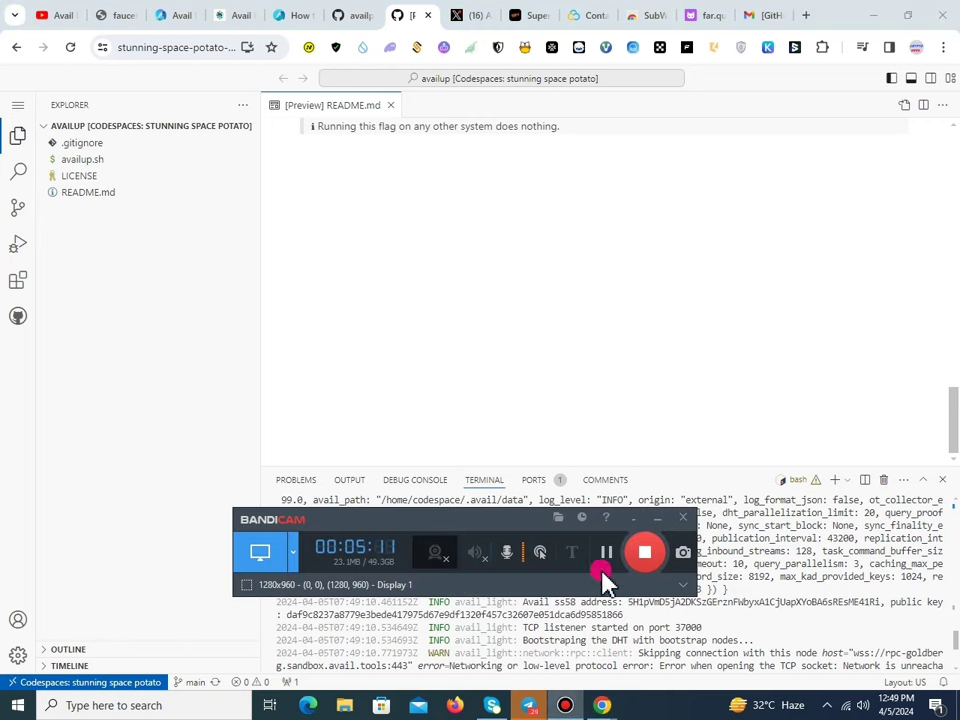
pyautogui.click(722, 623)
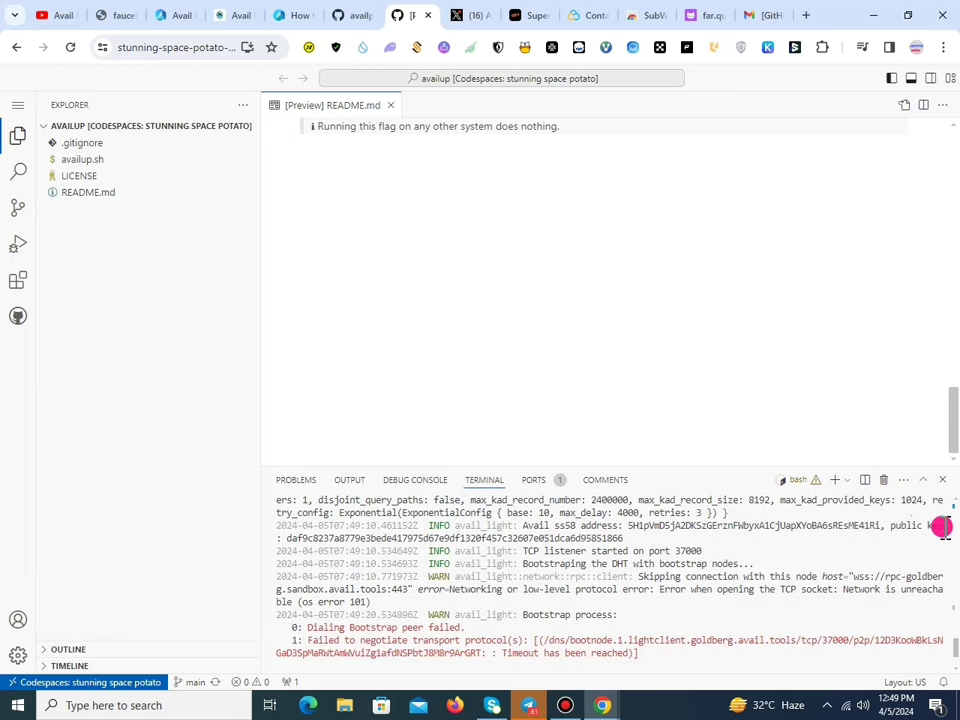
pyautogui.moveTo(287, 535); pyautogui.dragTo(614, 537)
pyautogui.rightClick(612, 537)
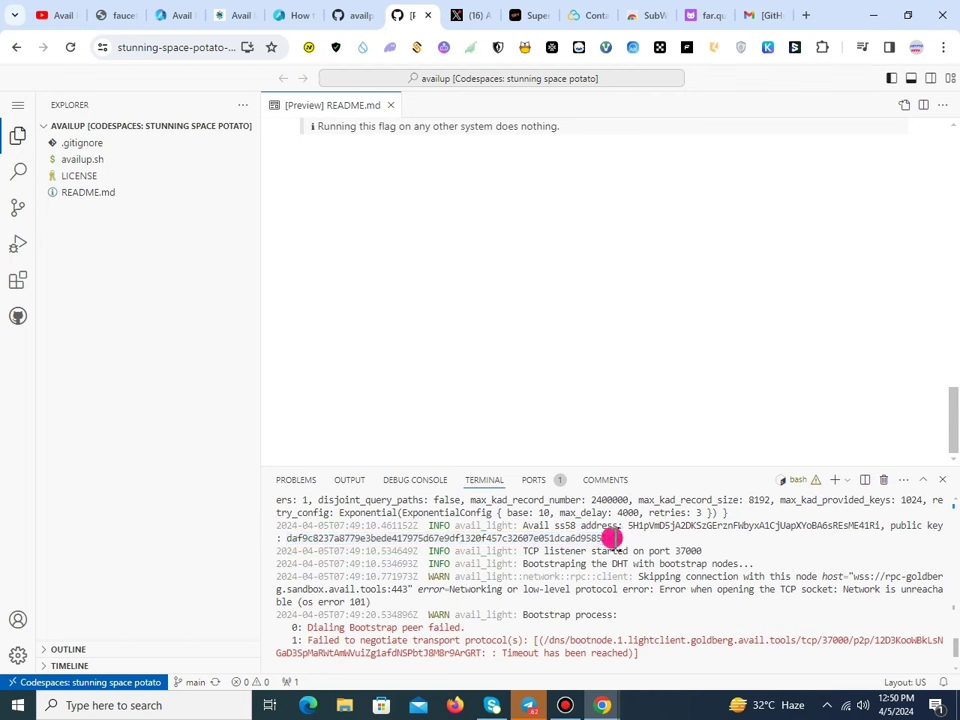
pyautogui.tripleClick(614, 537)
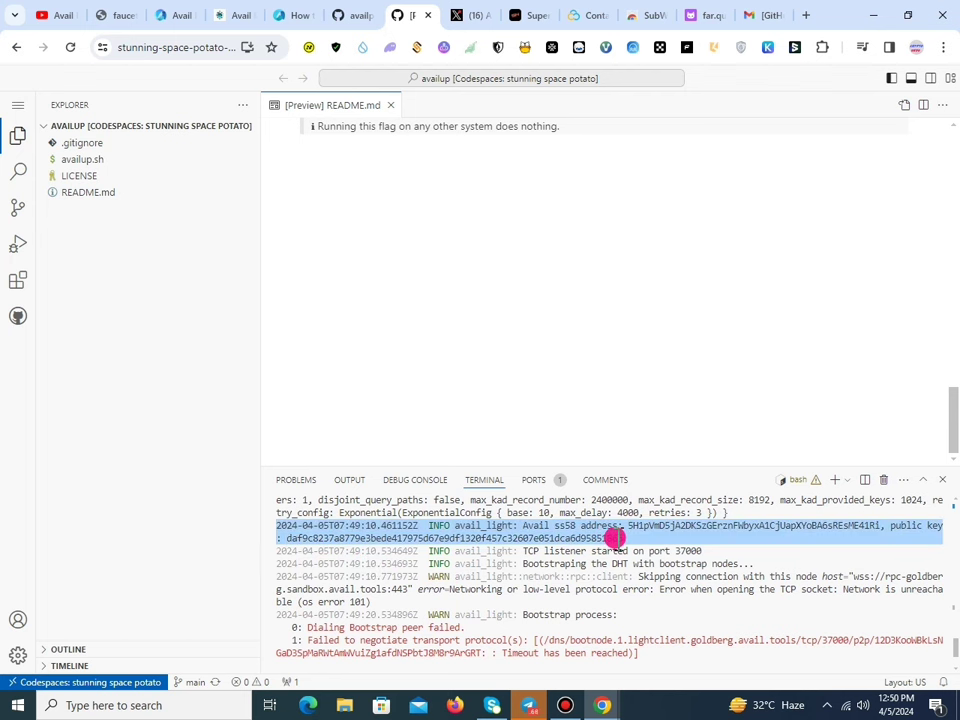
pyautogui.rightClick(609, 538)
pyautogui.moveTo(619, 538); pyautogui.dragTo(300, 540)
pyautogui.rightClick(287, 540)
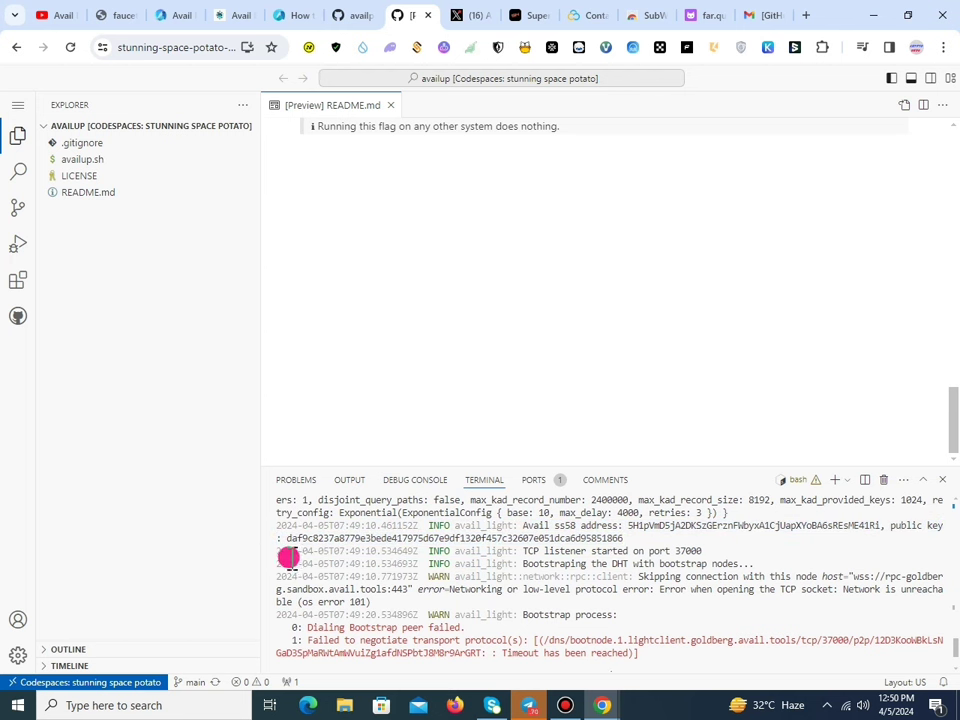
pyautogui.moveTo(287, 540); pyautogui.dragTo(649, 540)
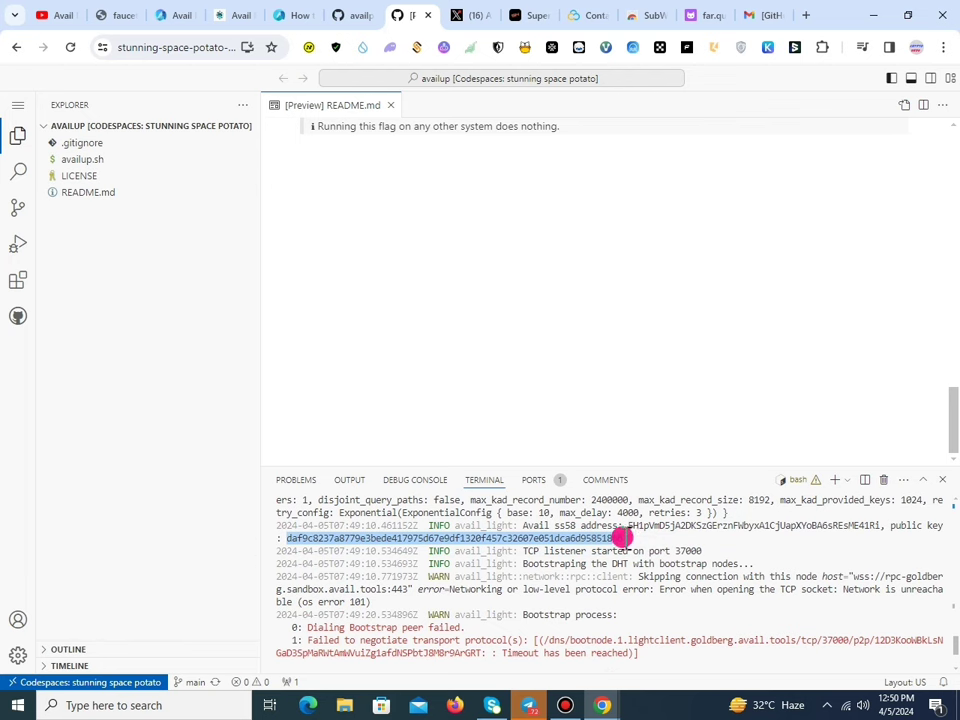
pyautogui.hotkey('ctrl', 'c')
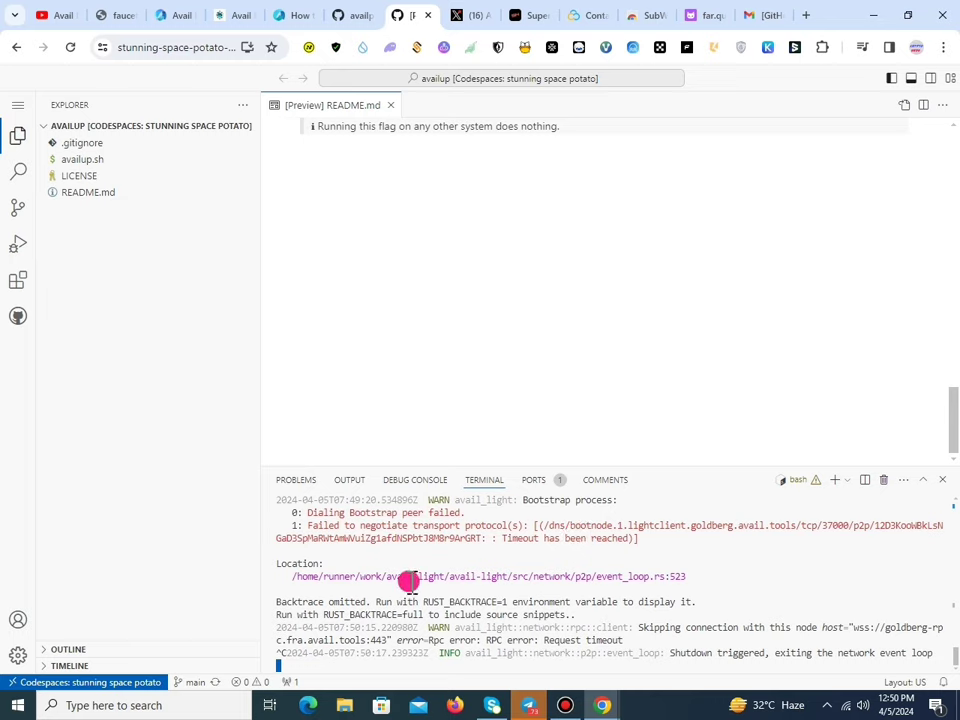
# Look back through the earlier terminal output to the light client's configuration and identity lines.
pyautogui.scroll(15, 409, 581)
pyautogui.scroll(-5, 410, 583)
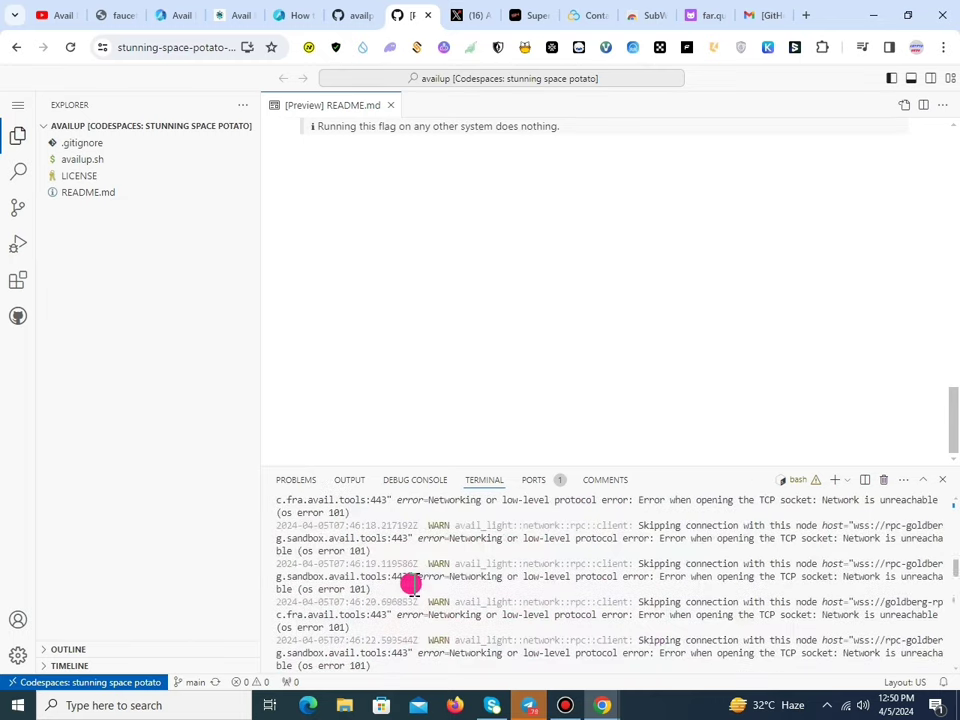
pyautogui.scroll(3, 411, 584)
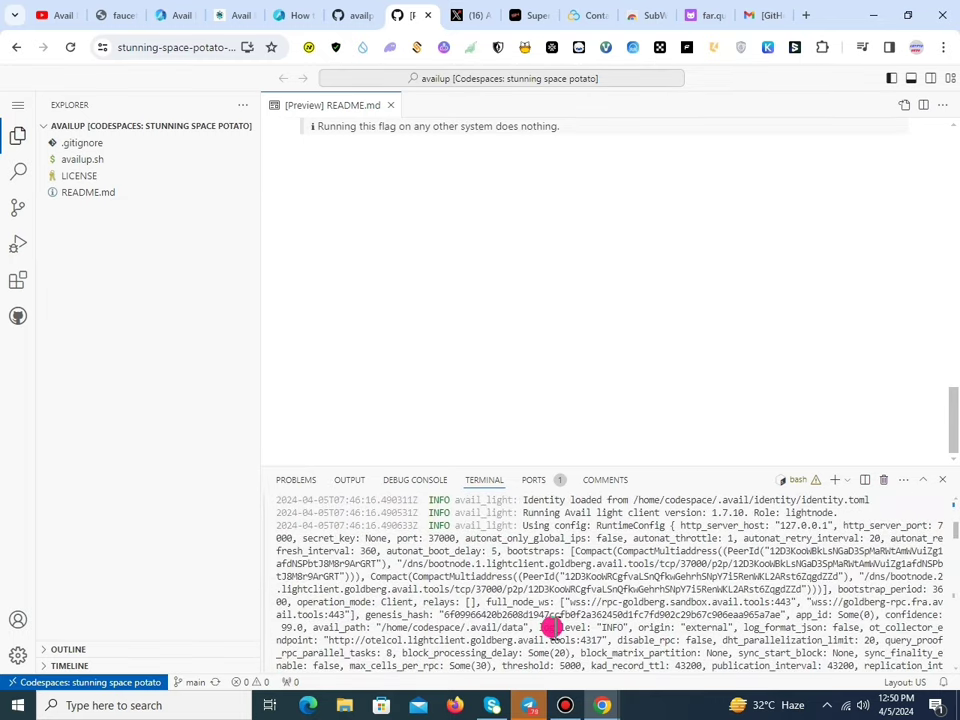
pyautogui.click(565, 705)
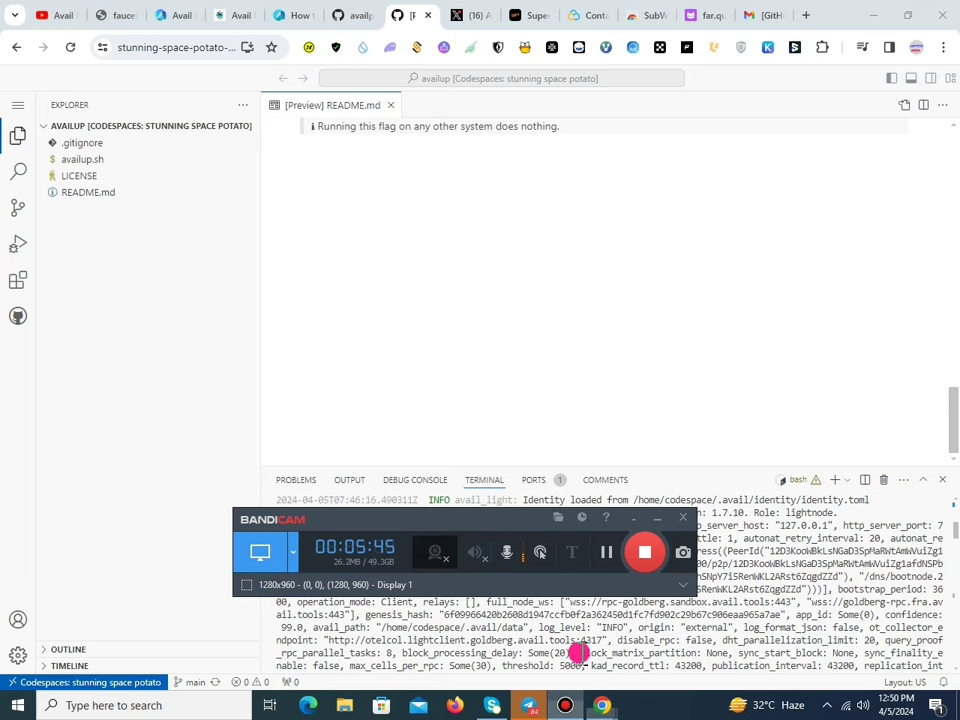
pyautogui.click(603, 553)
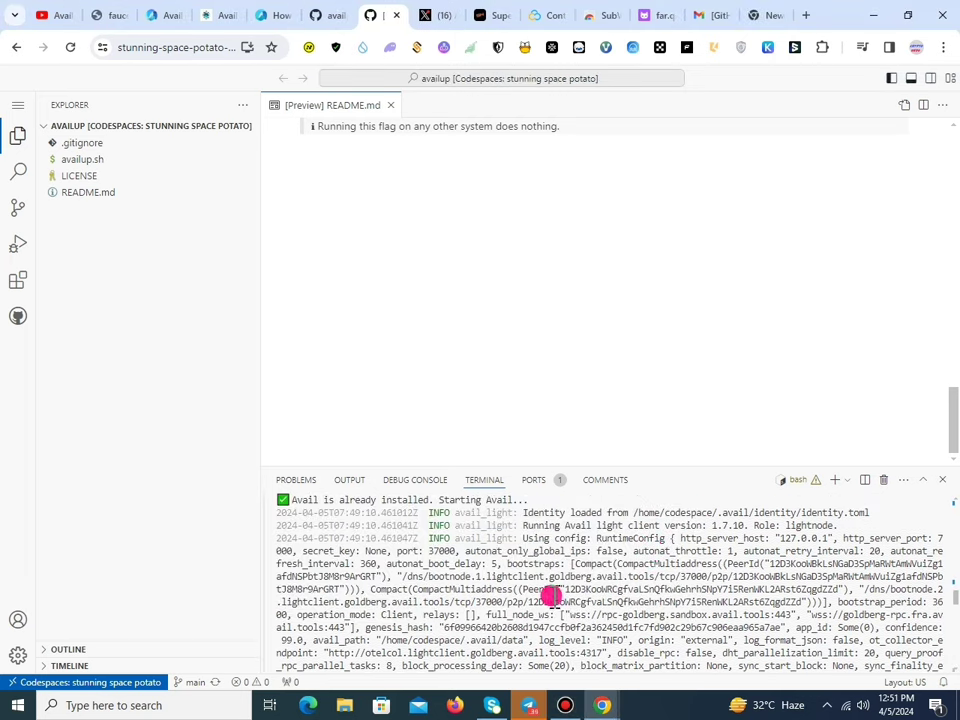
# Switch to the Avail Light Client Lift-off page, paste the light client public key into challenge 4 and verify it.
pyautogui.click(230, 18)
pyautogui.click(724, 450)
pyautogui.rightClick(722, 447)
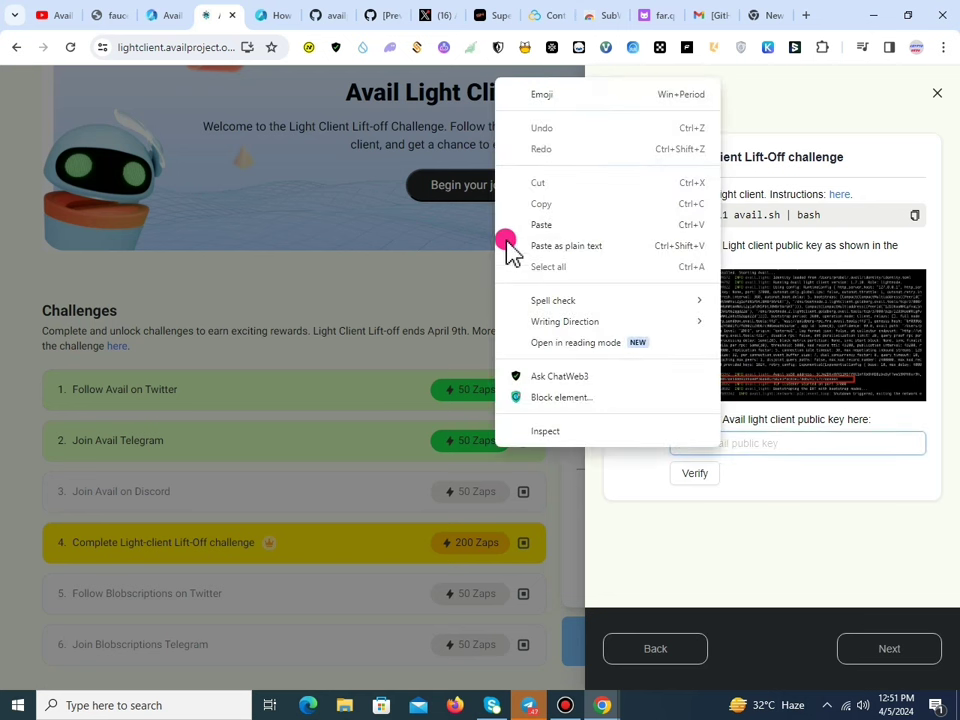
pyautogui.click(541, 225)
pyautogui.click(742, 462)
pyautogui.moveTo(681, 444); pyautogui.dragTo(958, 437)
pyautogui.click(815, 490)
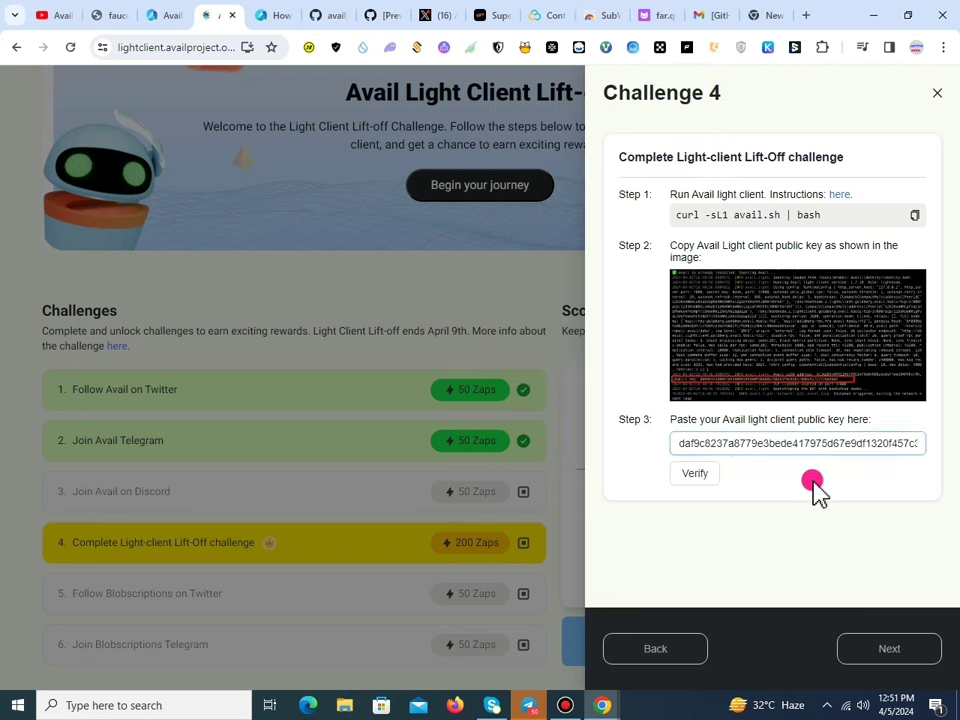
pyautogui.click(696, 474)
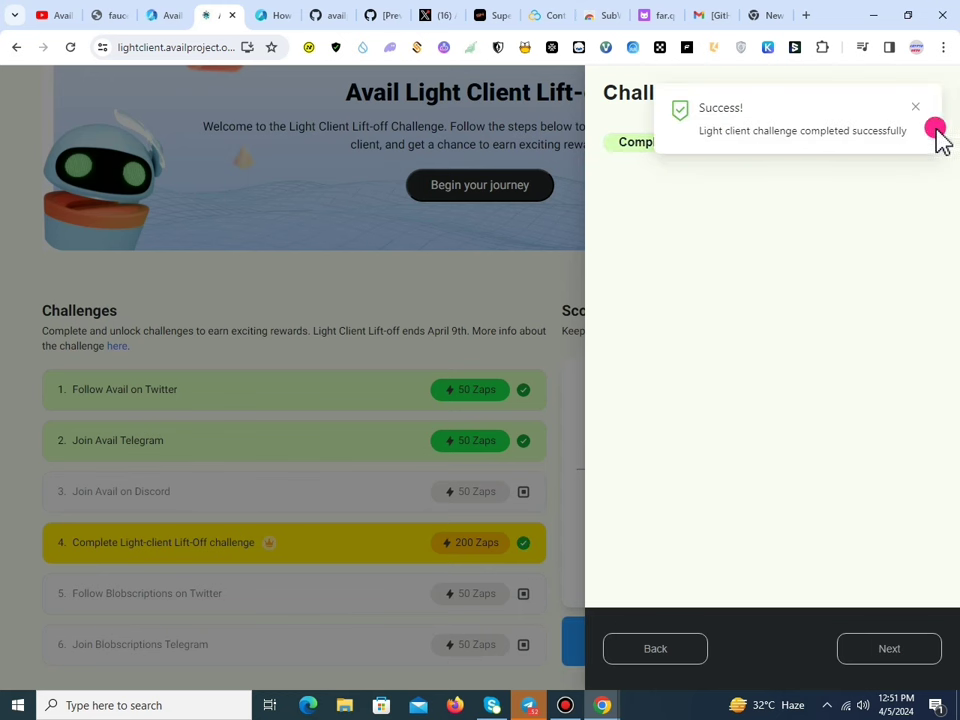
# Advance to challenge 5 and open the Blobscriptions Twitter link.
pyautogui.click(900, 650)
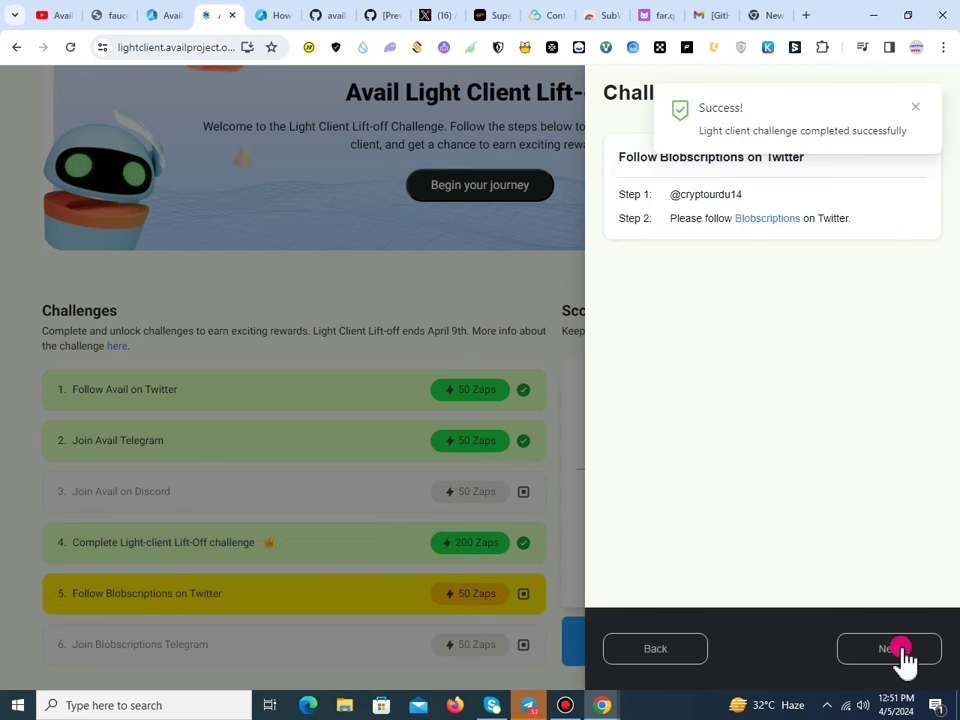
pyautogui.click(767, 226)
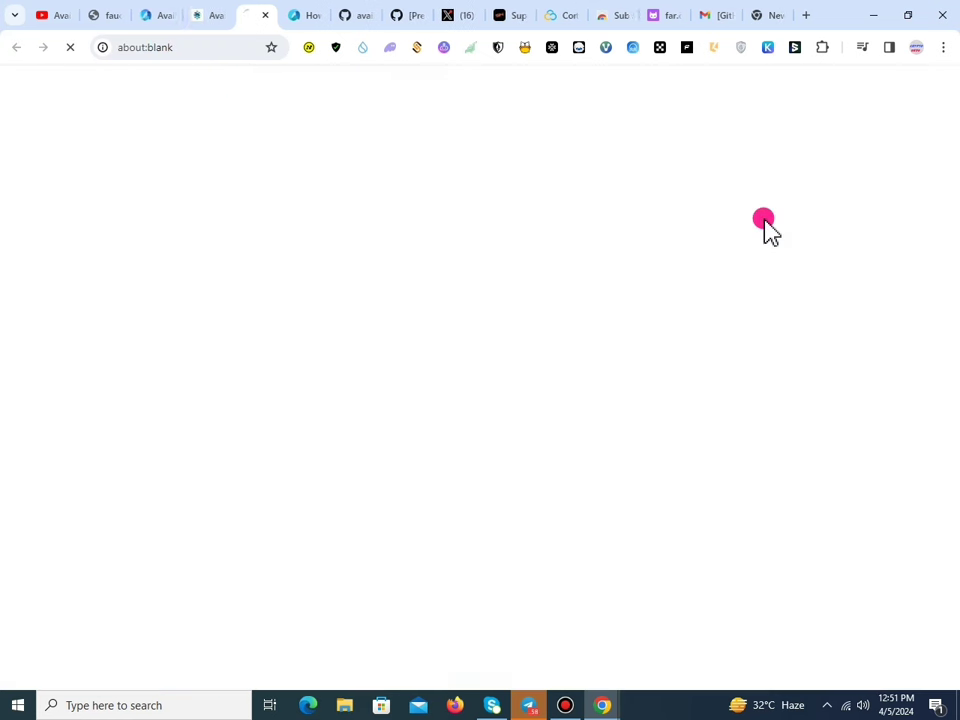
# Turn on the browser's VPN extension with the Amsterdam server and return to the challenge 5 page.
pyautogui.click(745, 47)
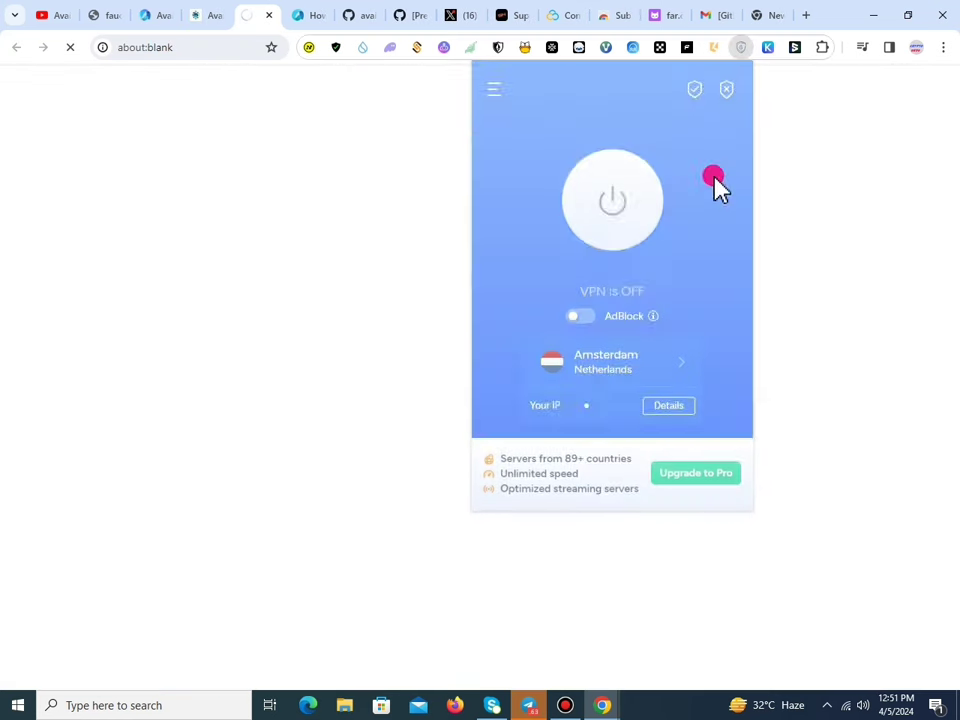
pyautogui.click(621, 210)
pyautogui.click(208, 15)
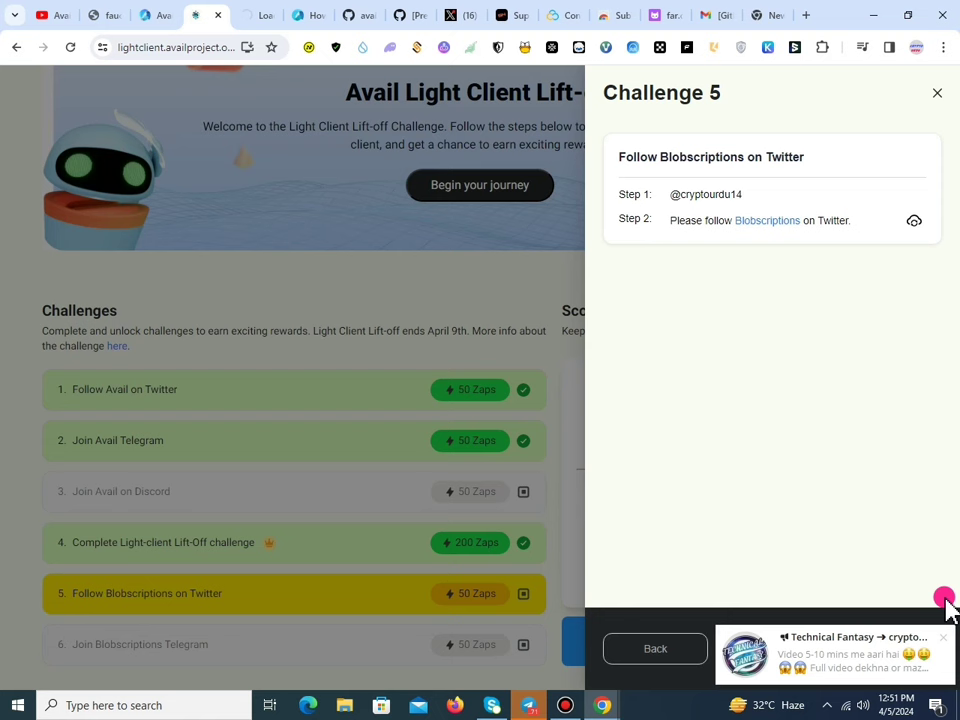
pyautogui.click(943, 637)
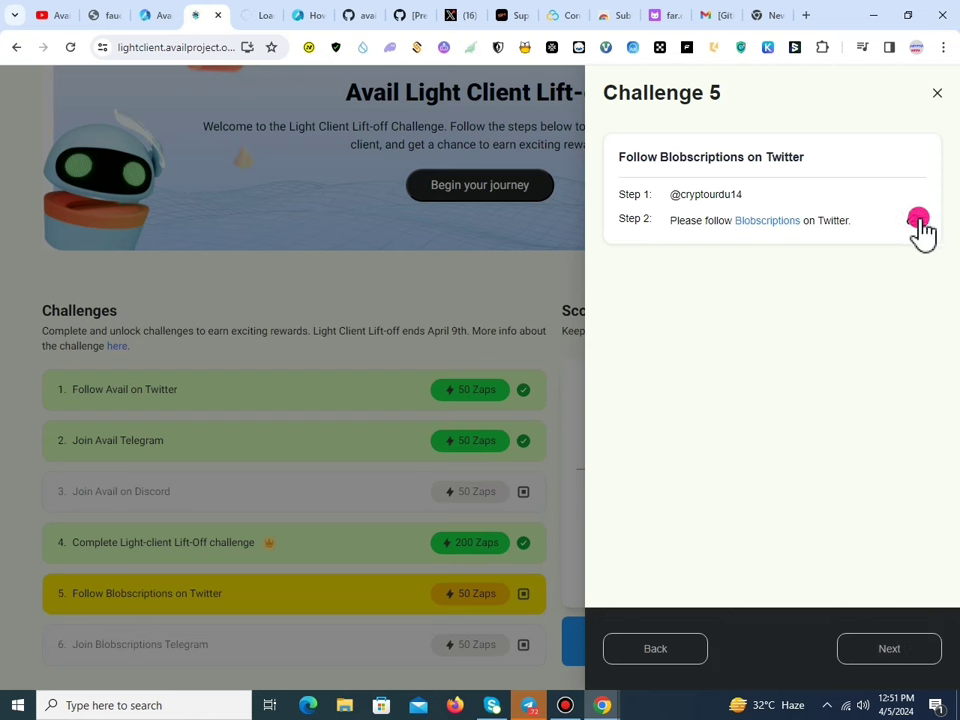
pyautogui.click(565, 705)
pyautogui.click(605, 552)
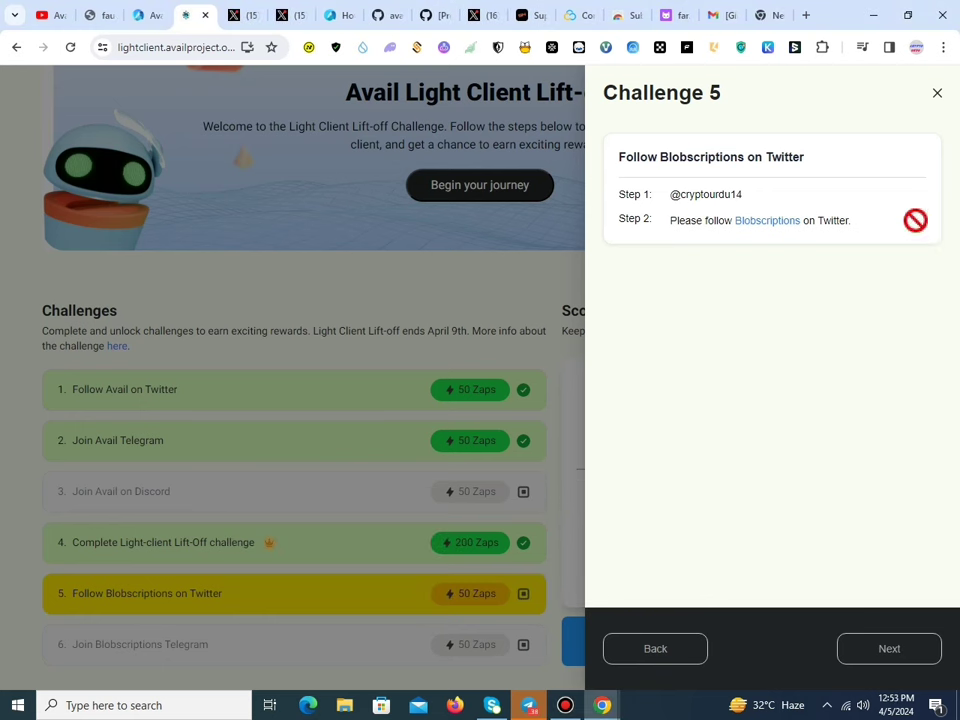
# Advance to challenge 6 and join the linked Blobscriptions group in Telegram Desktop.
pyautogui.click(875, 660)
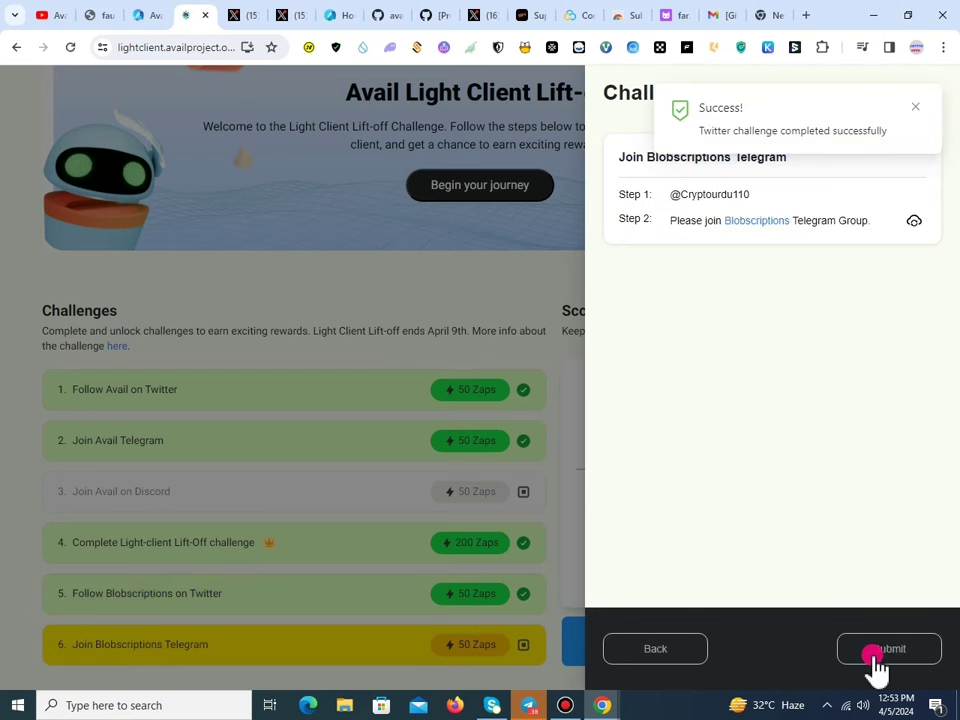
pyautogui.click(758, 228)
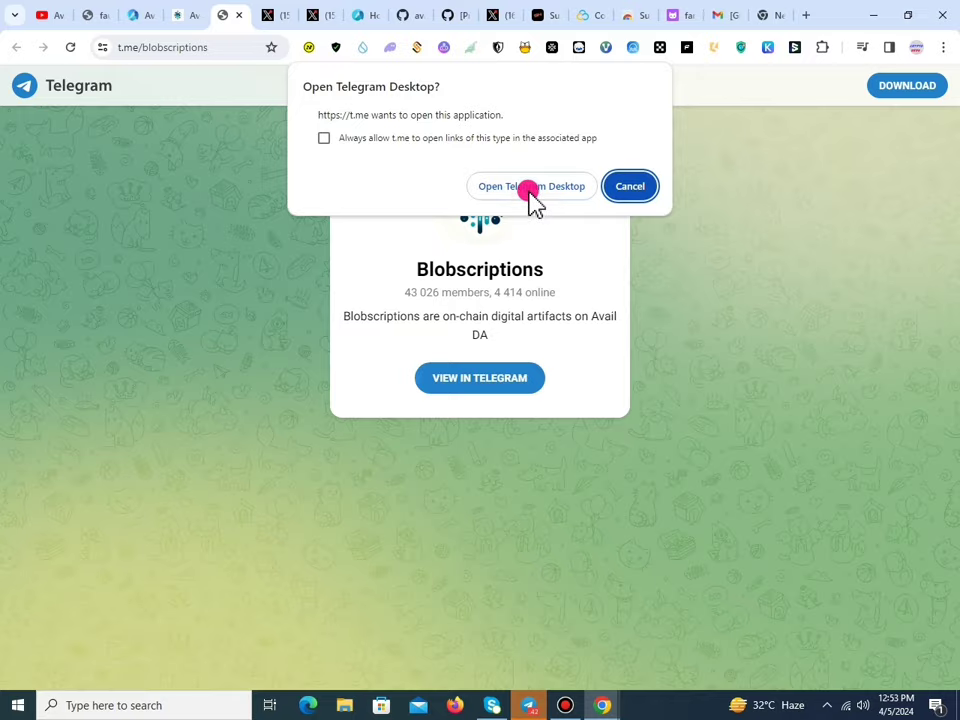
pyautogui.click(533, 187)
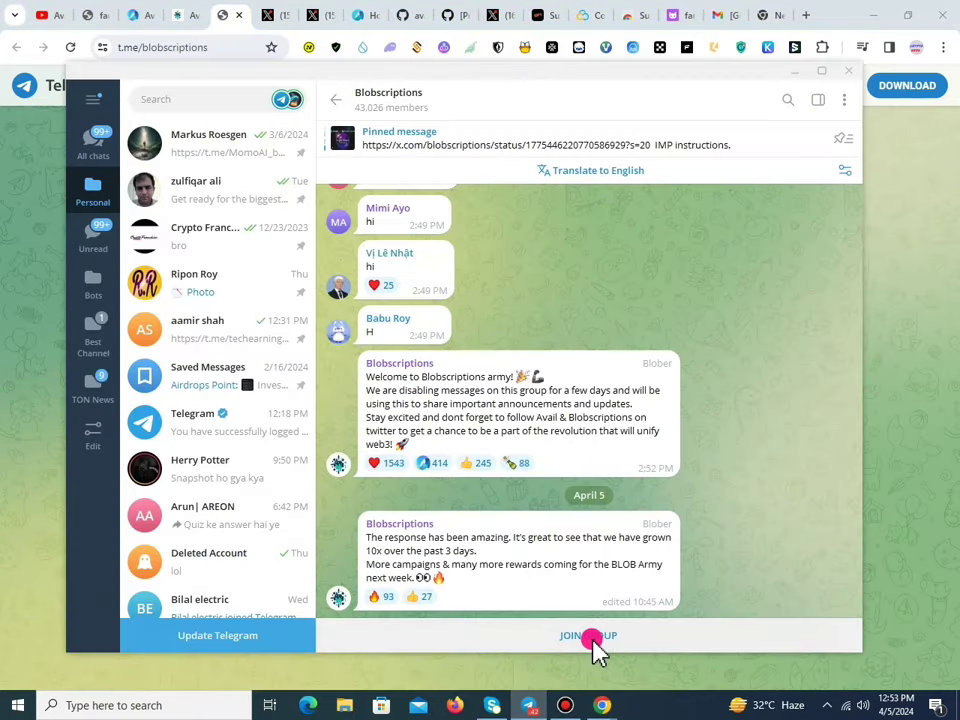
pyautogui.click(594, 636)
# Return to the challenge 6 page, verify the Blobscriptions Telegram group membership and submit the challenge.
pyautogui.click(602, 700)
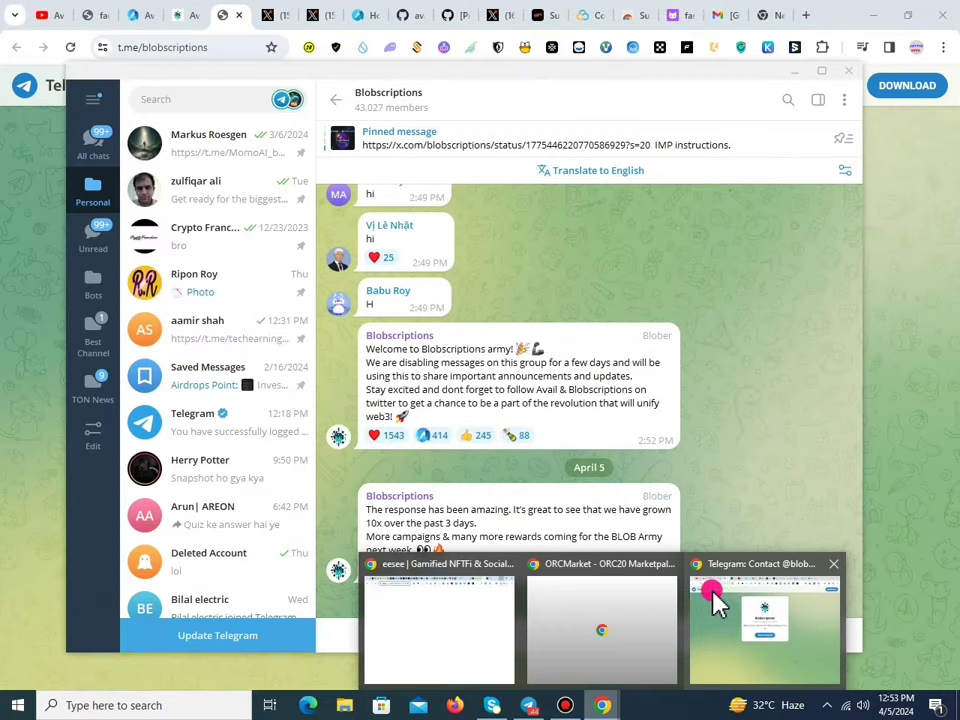
pyautogui.click(563, 701)
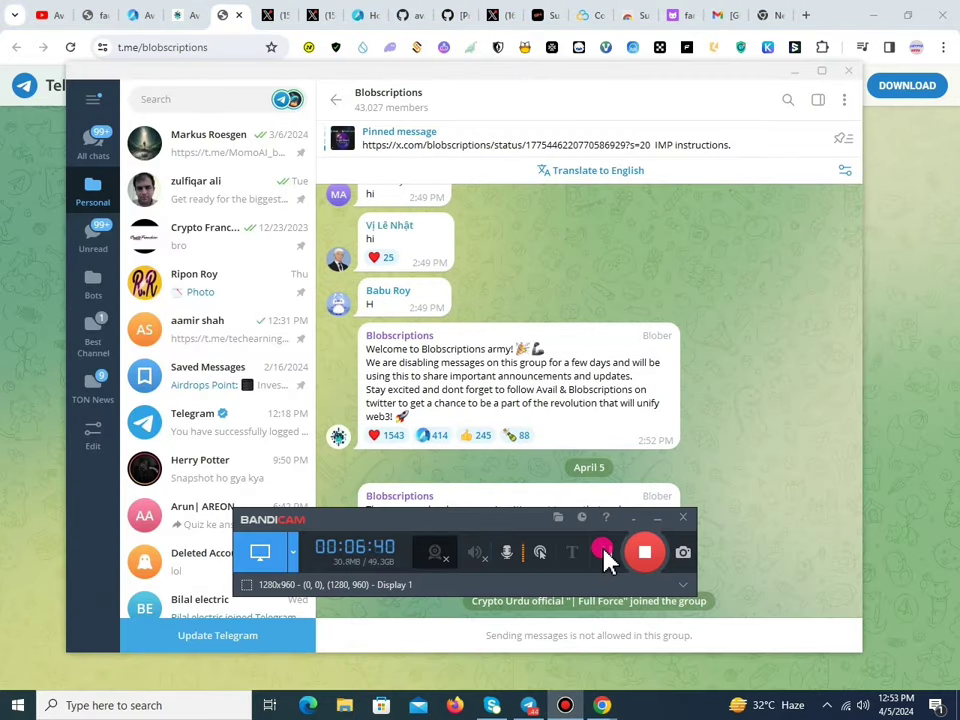
pyautogui.click(870, 372)
pyautogui.click(914, 221)
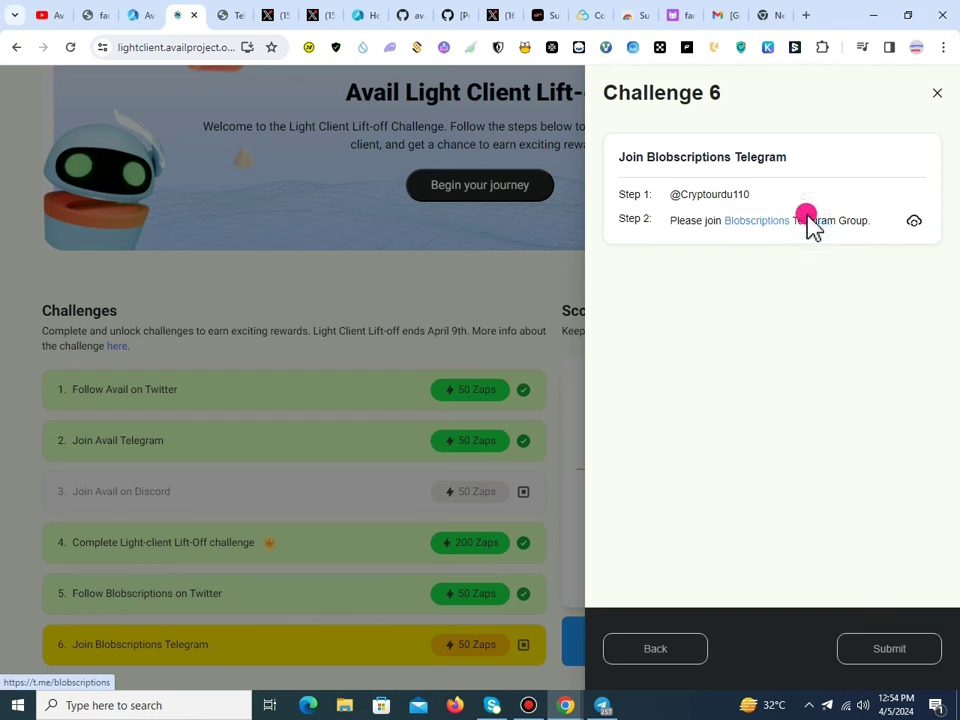
pyautogui.click(770, 222)
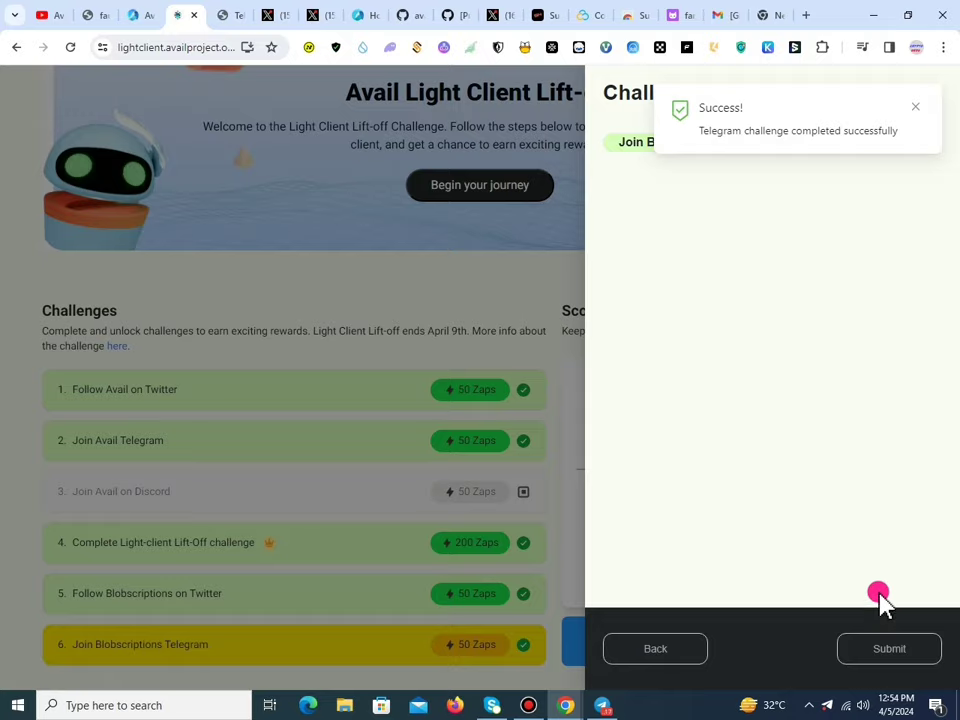
pyautogui.click(887, 652)
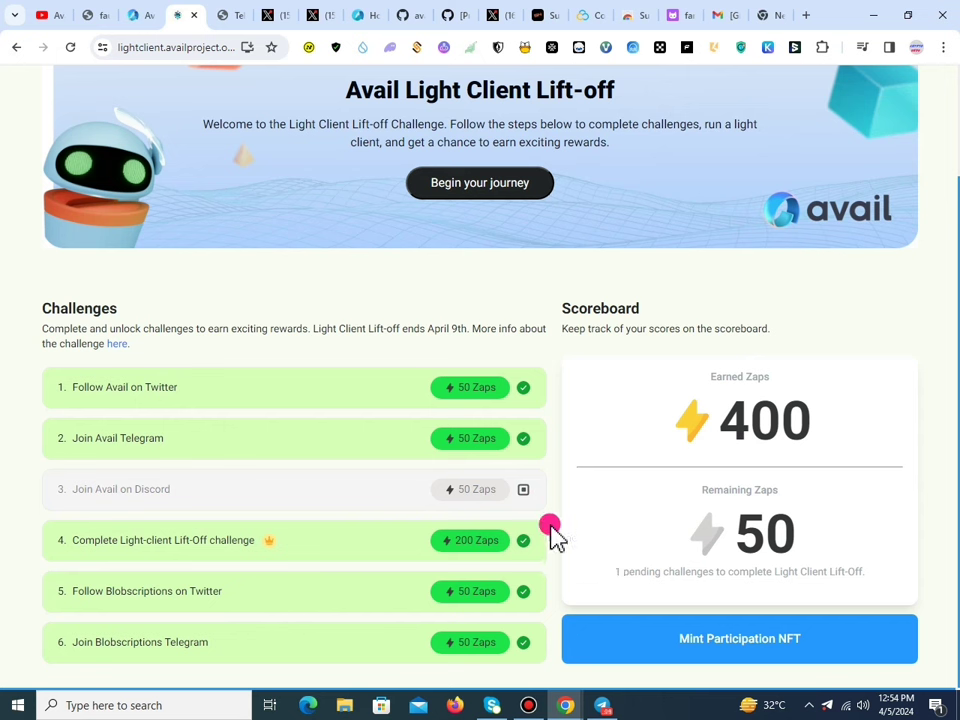
pyautogui.click(531, 706)
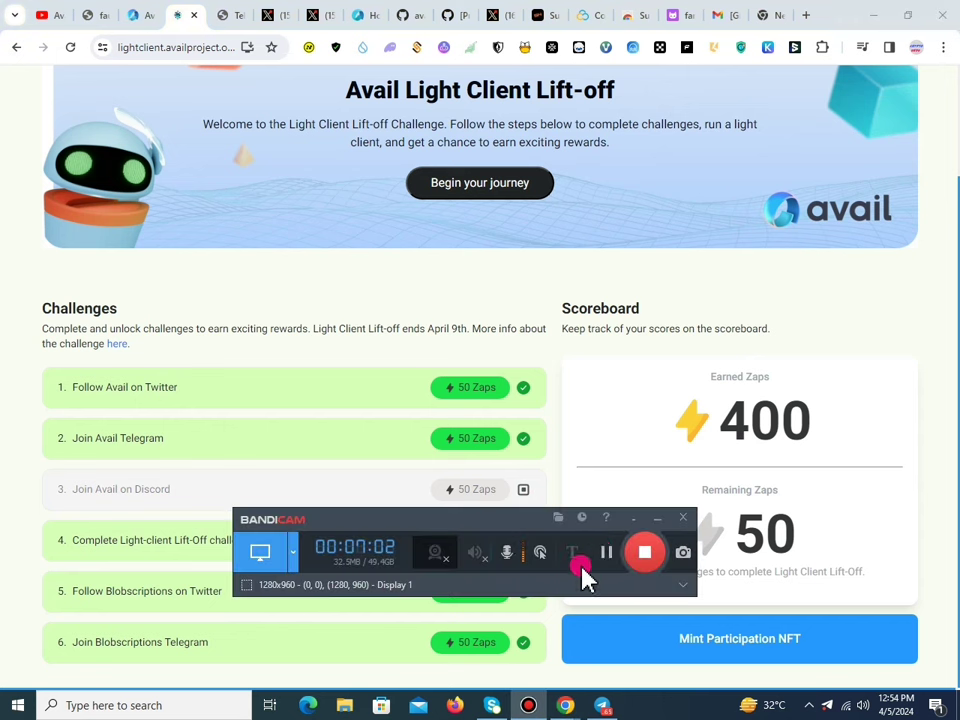
pyautogui.click(611, 553)
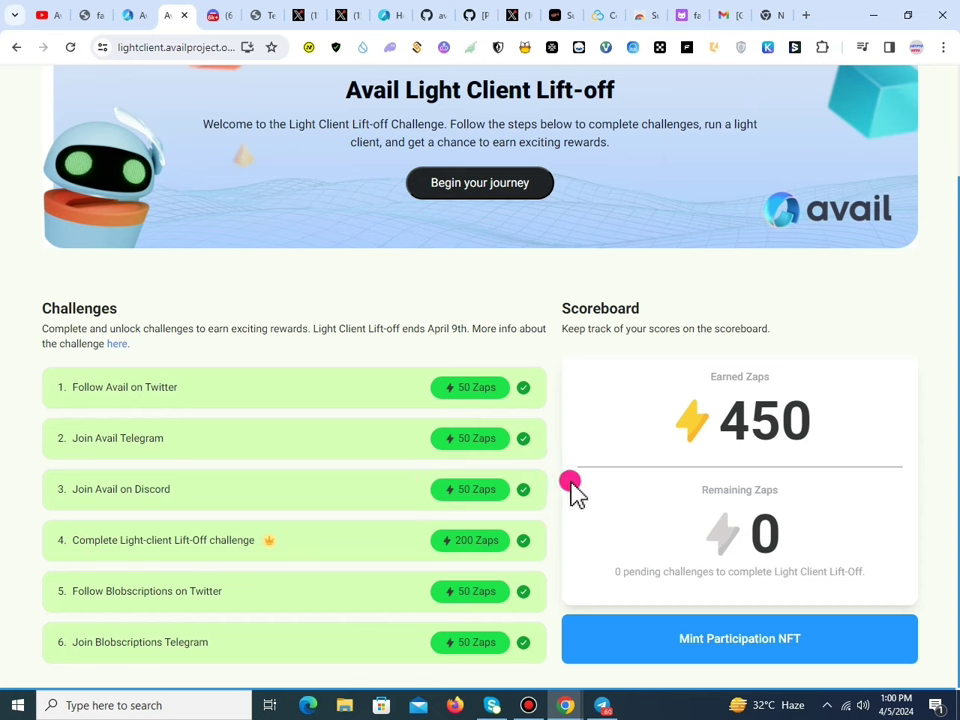
# Try to mint the participation NFT, unlocking SubWallet with the wallet password and approving the signature request.
pyautogui.click(745, 645)
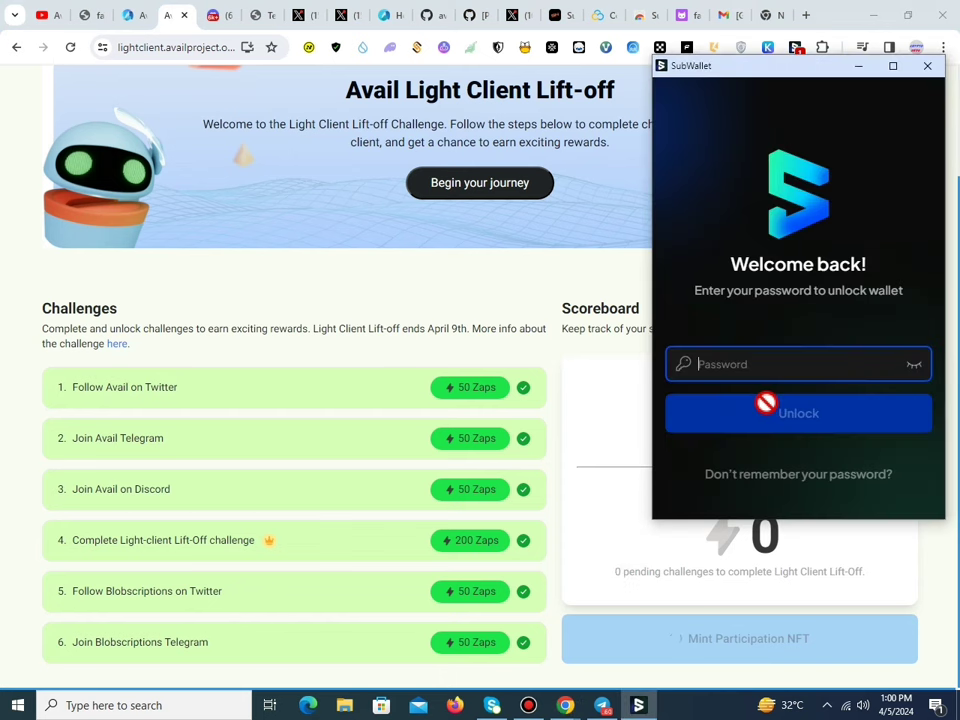
pyautogui.write('•')
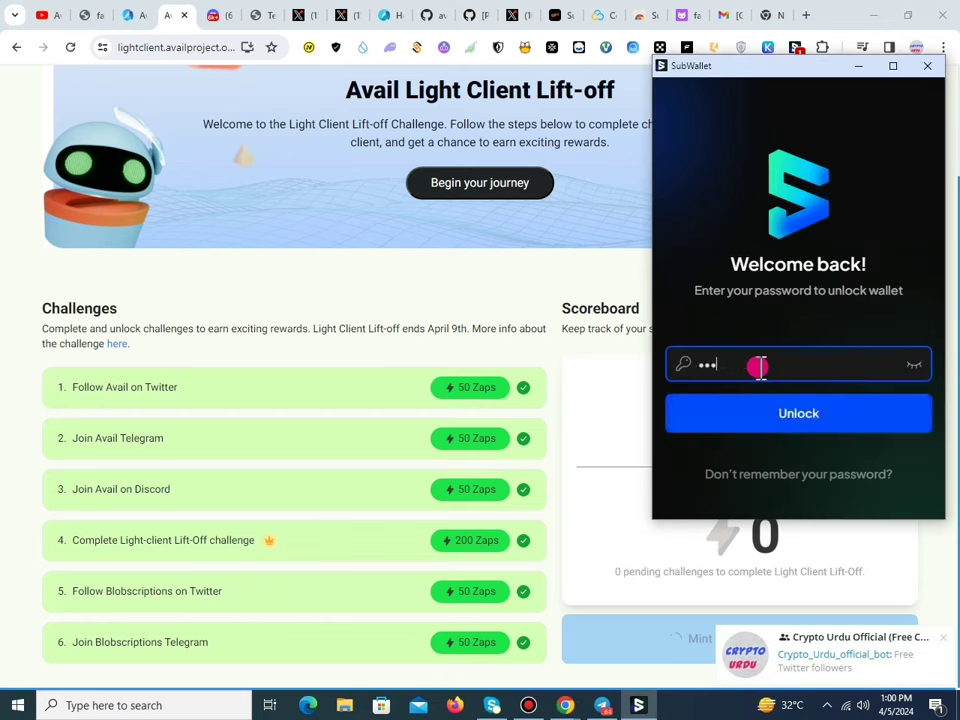
pyautogui.press('Return')
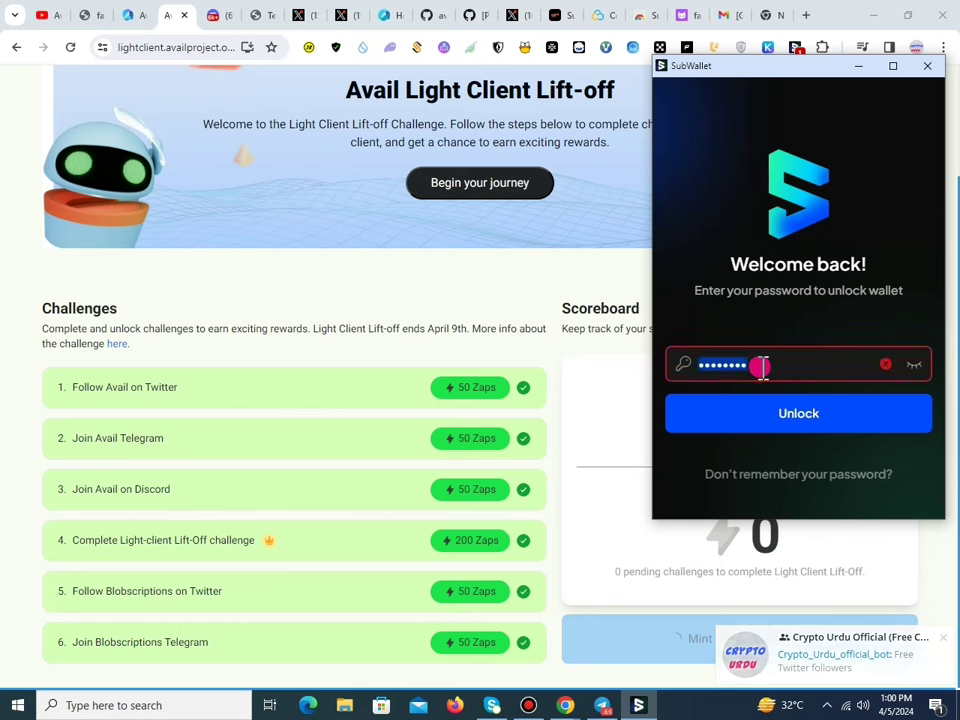
pyautogui.write('••••••••')
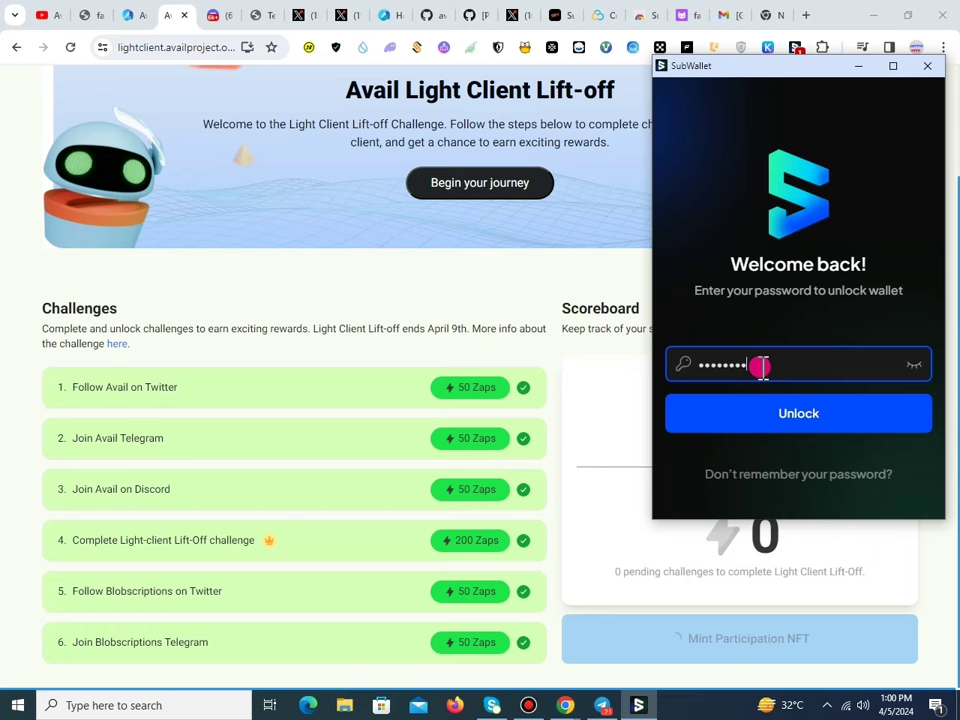
pyautogui.press('Return')
pyautogui.click(848, 472)
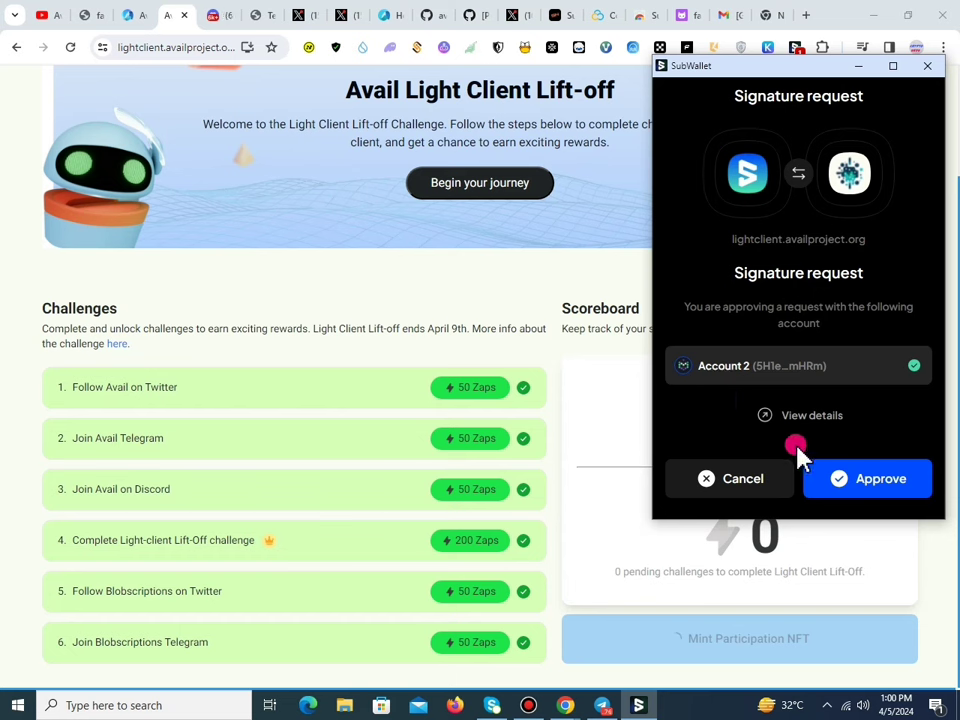
pyautogui.click(840, 480)
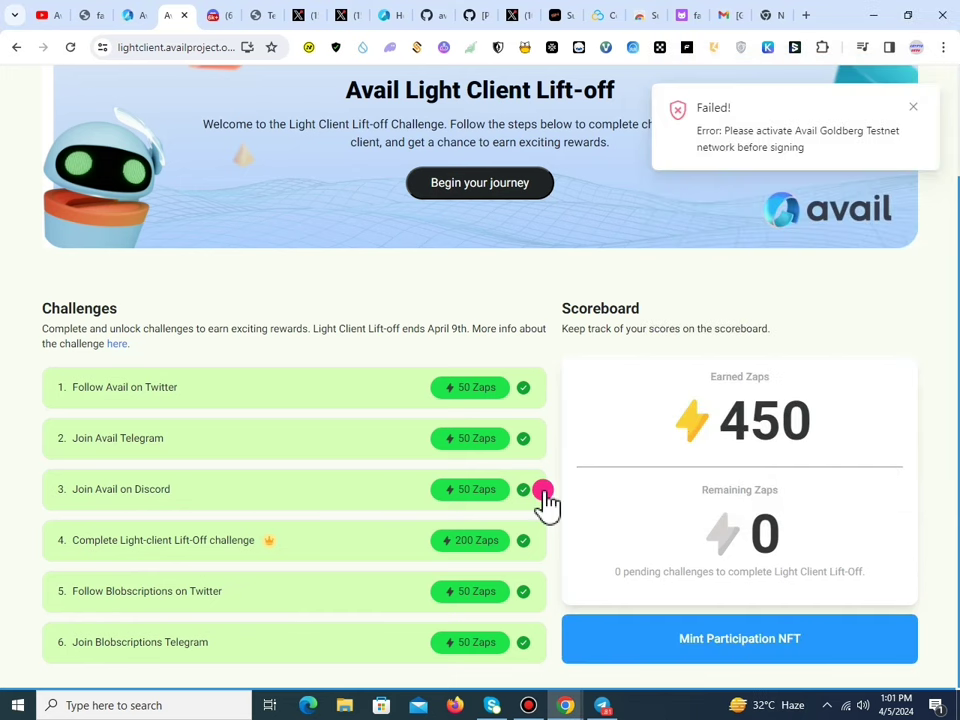
pyautogui.click(533, 708)
pyautogui.click(606, 553)
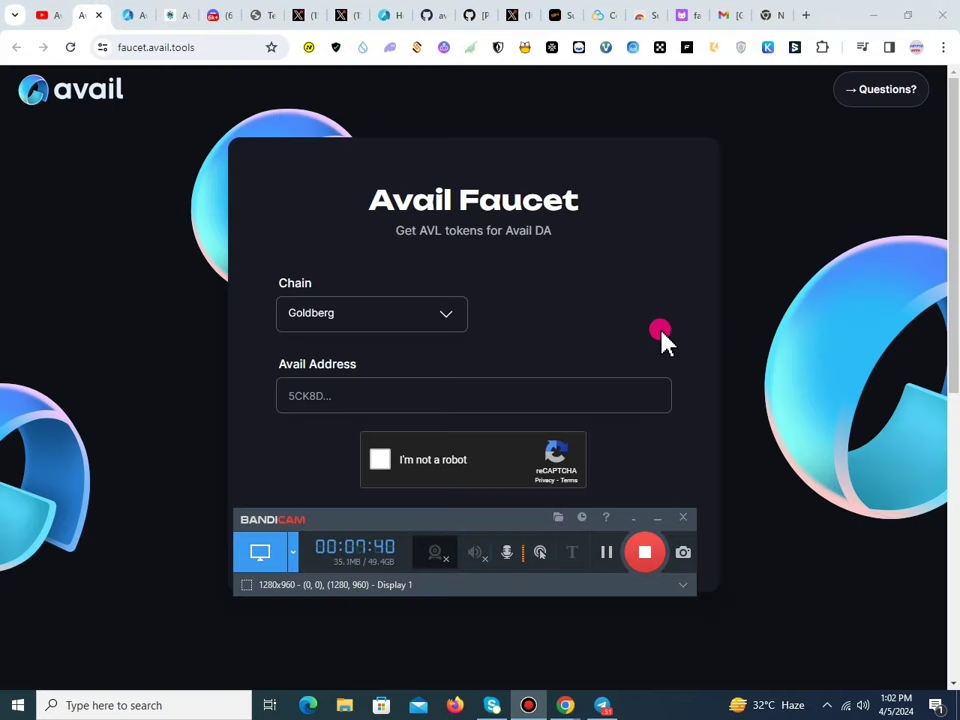
pyautogui.click(664, 325)
# Fill in the Avail Faucet form for the Goldberg chain with the copied wallet address and complete the reCAPTCHA check.
pyautogui.click(443, 318)
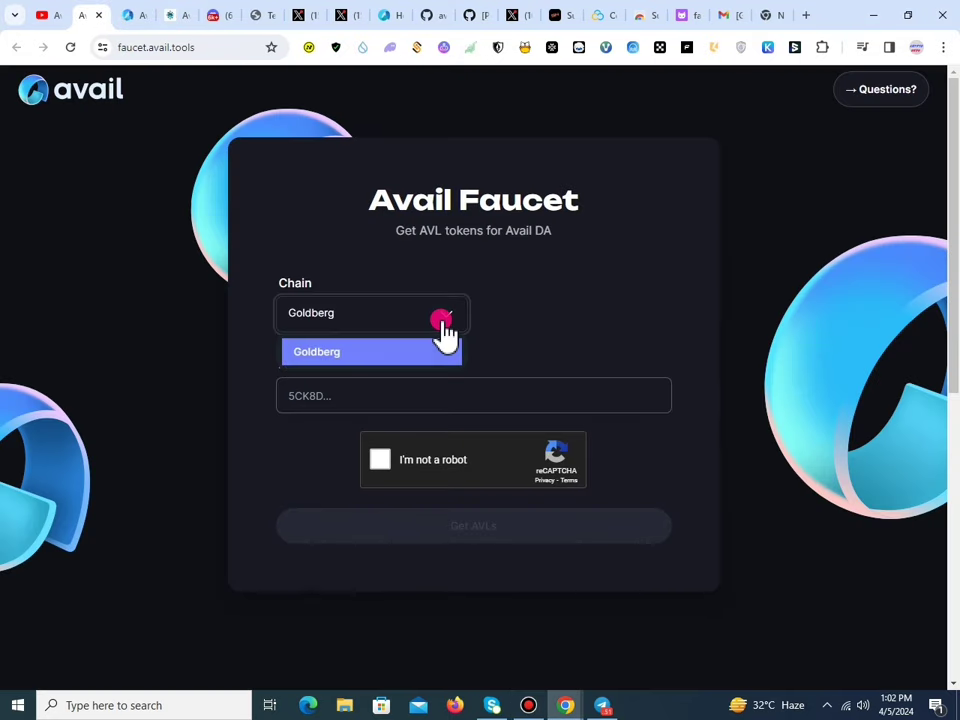
pyautogui.click(358, 396)
pyautogui.rightClick(358, 396)
pyautogui.click(410, 198)
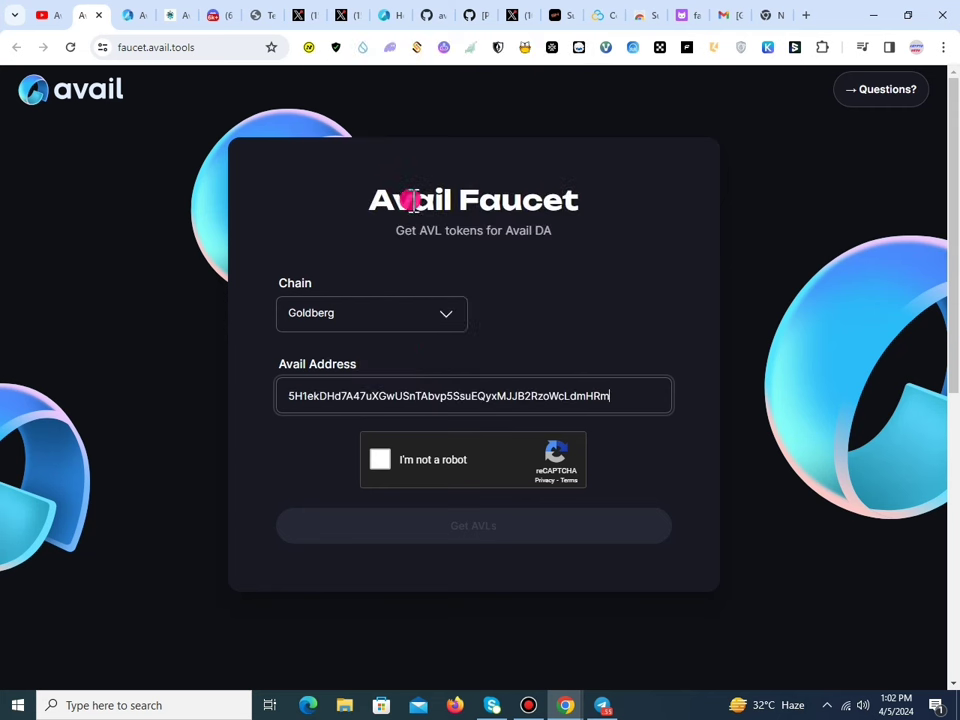
pyautogui.click(388, 466)
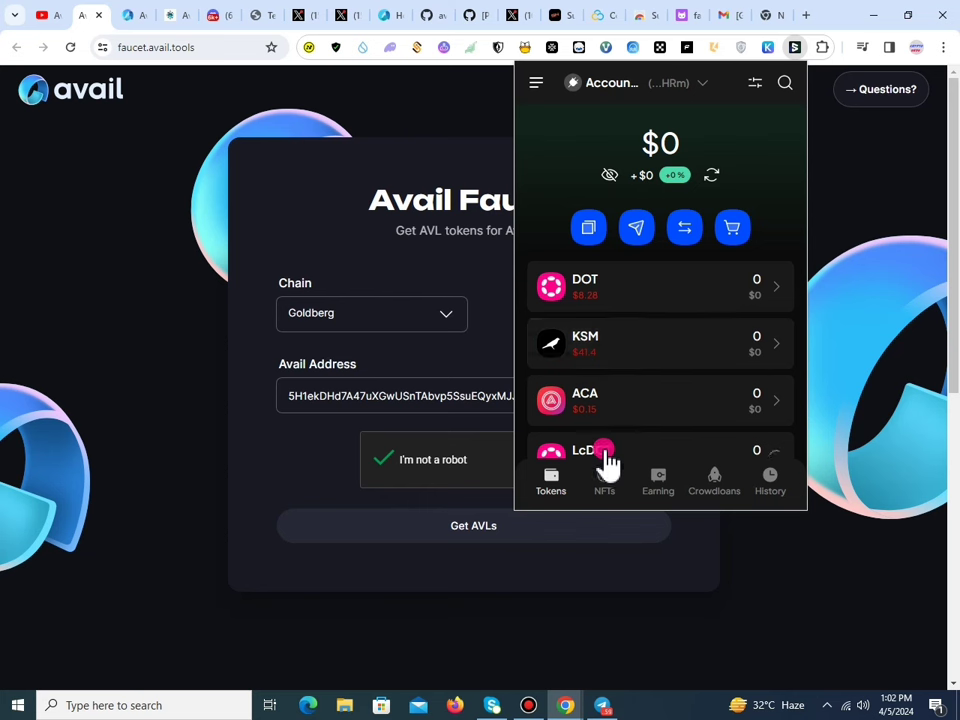
# Check SubWallet's account list and look for the Avail token among the wallet's tokens, searching for "av".
pyautogui.click(693, 86)
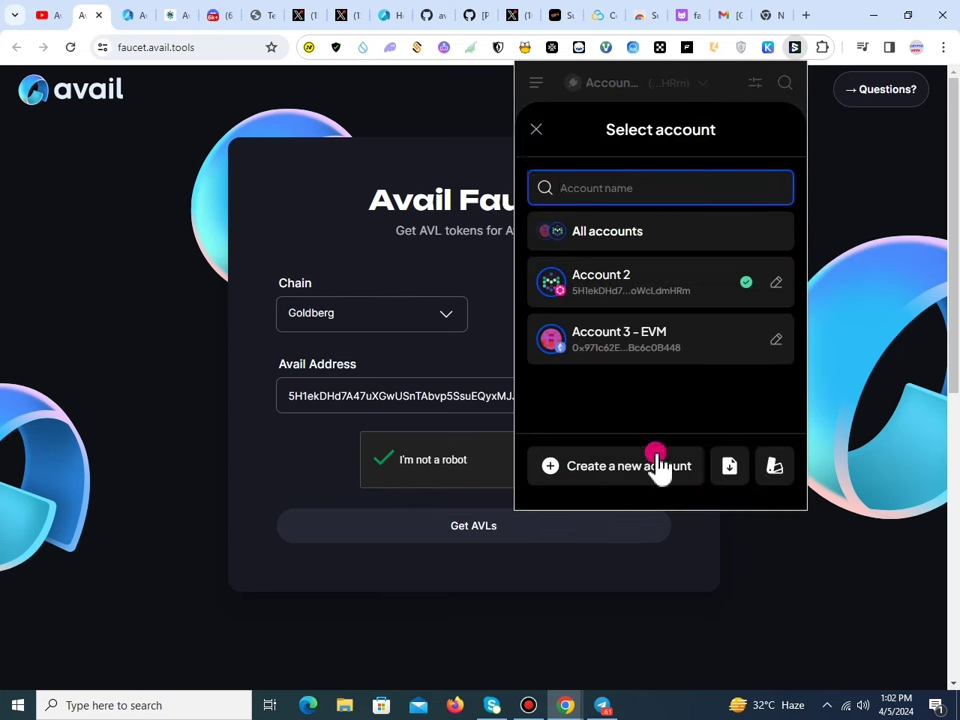
pyautogui.press('Escape')
pyautogui.scroll(-10, 613, 422)
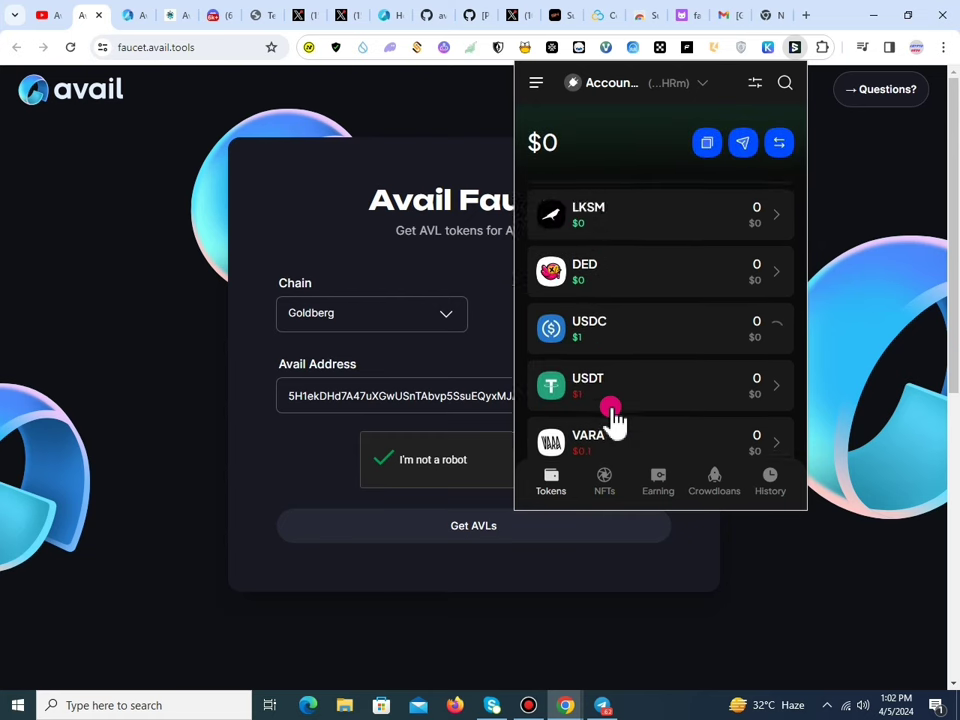
pyautogui.scroll(-1, 613, 422)
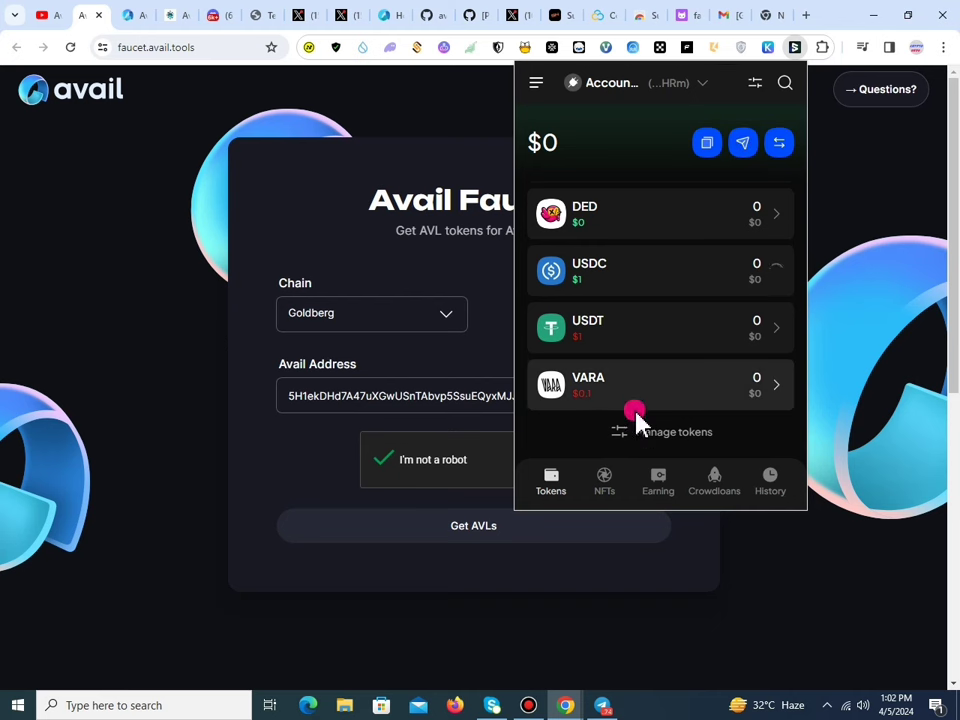
pyautogui.click(785, 83)
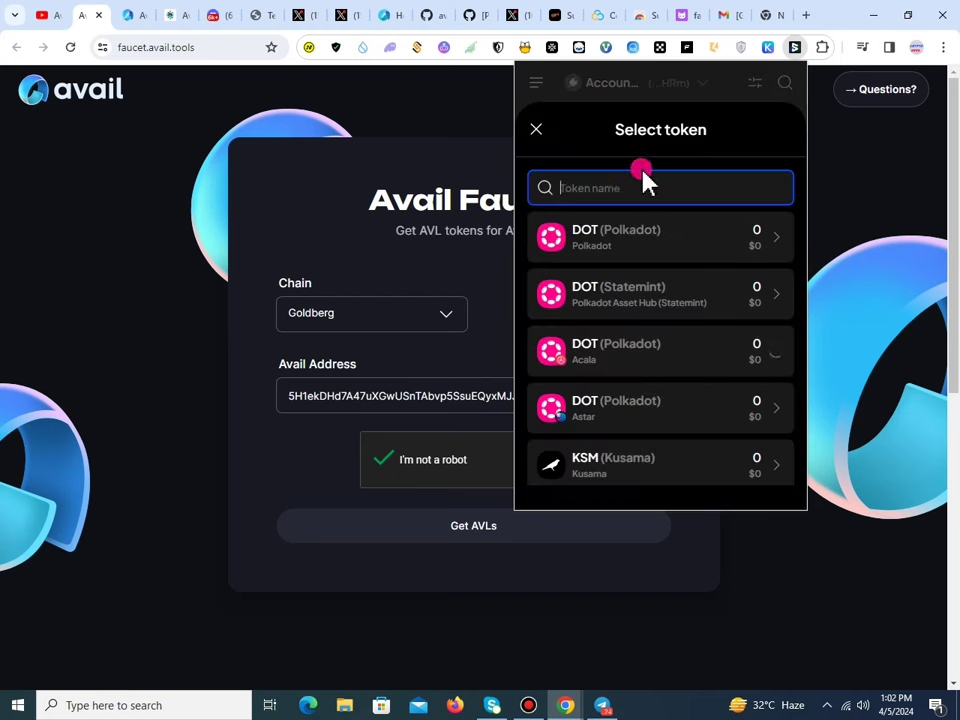
pyautogui.write('av')
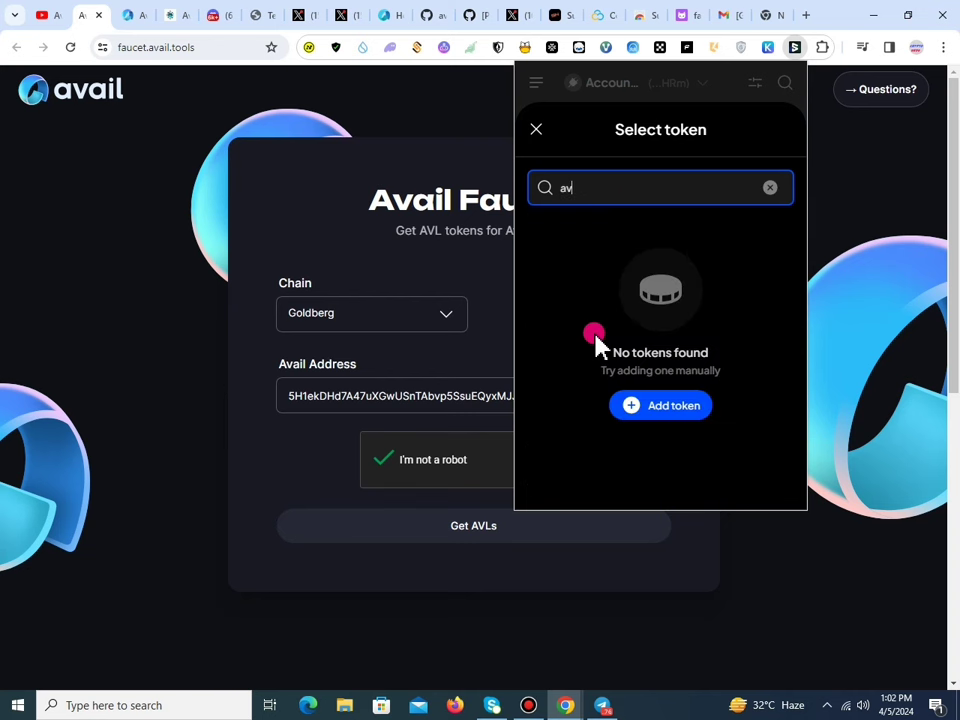
pyautogui.press('BackSpace')
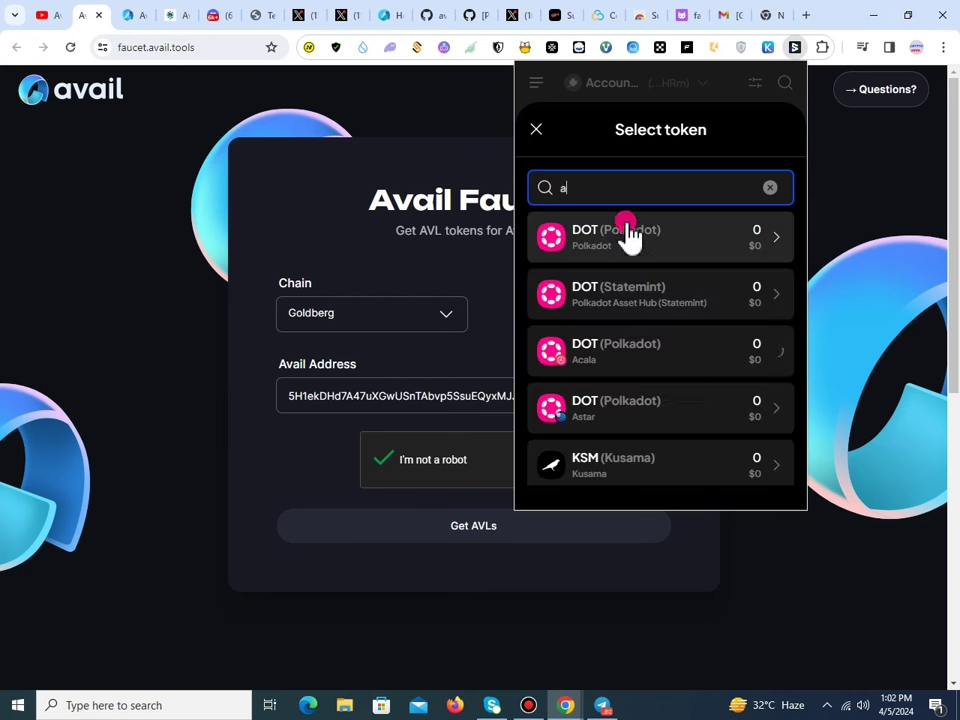
pyautogui.scroll(-5, 634, 470)
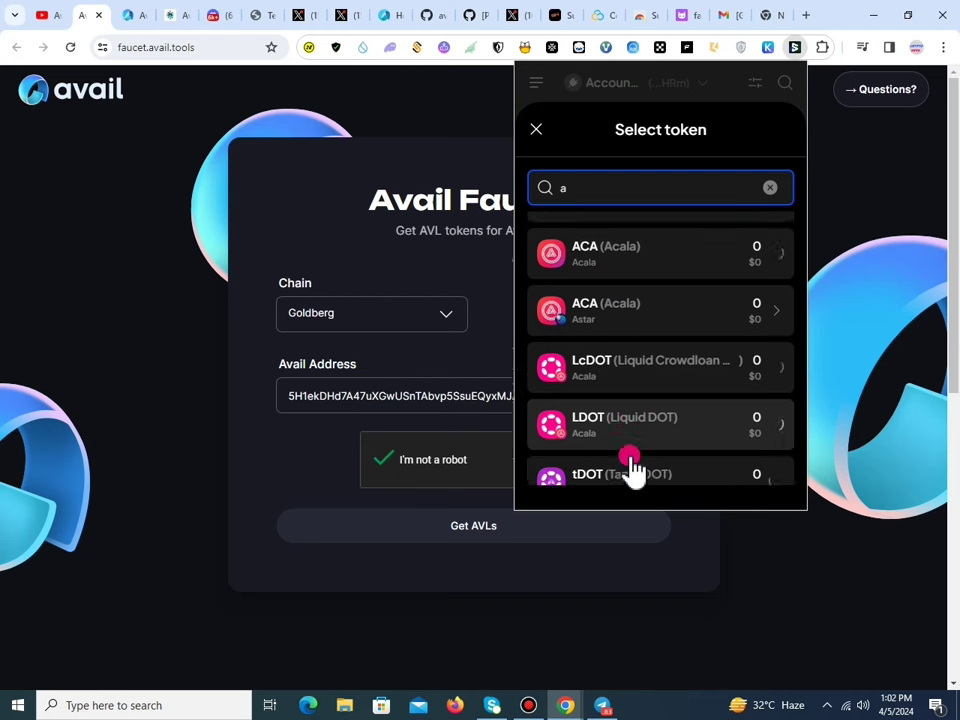
pyautogui.scroll(5, 615, 350)
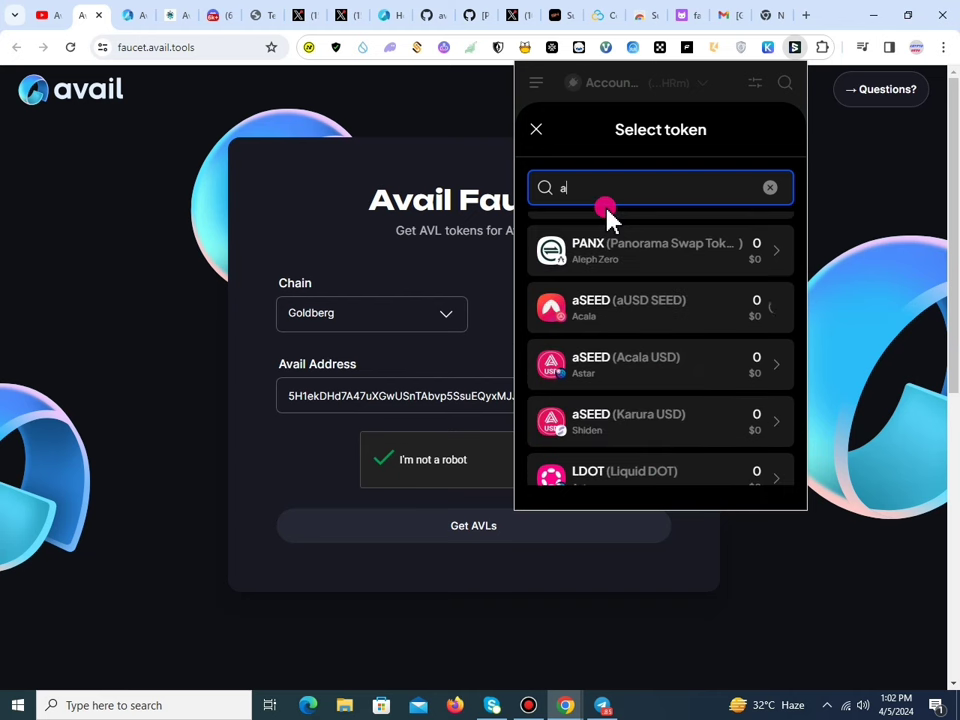
pyautogui.write('v')
pyautogui.press('Escape')
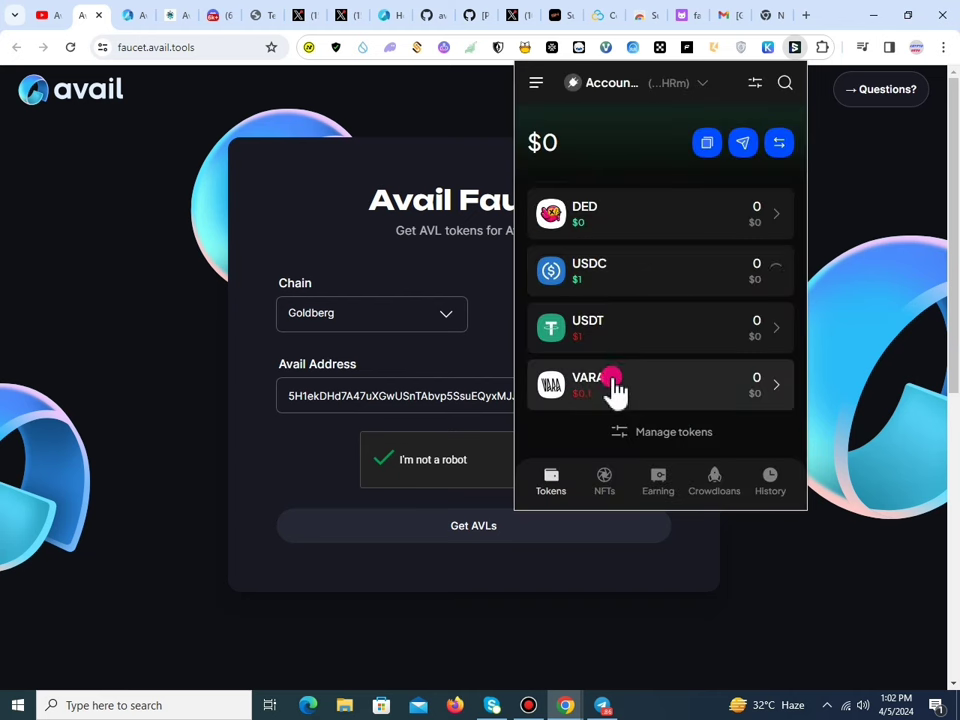
# Search SubWallet's token management for "av", enable the AVL token and open its details.
pyautogui.click(624, 437)
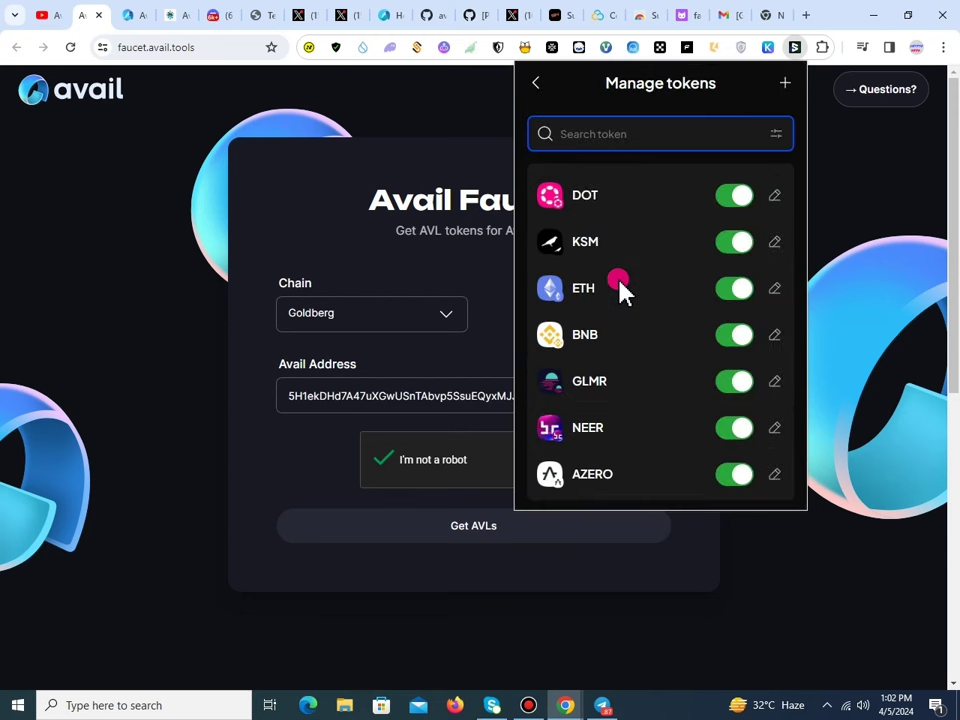
pyautogui.click(598, 136)
pyautogui.write('av')
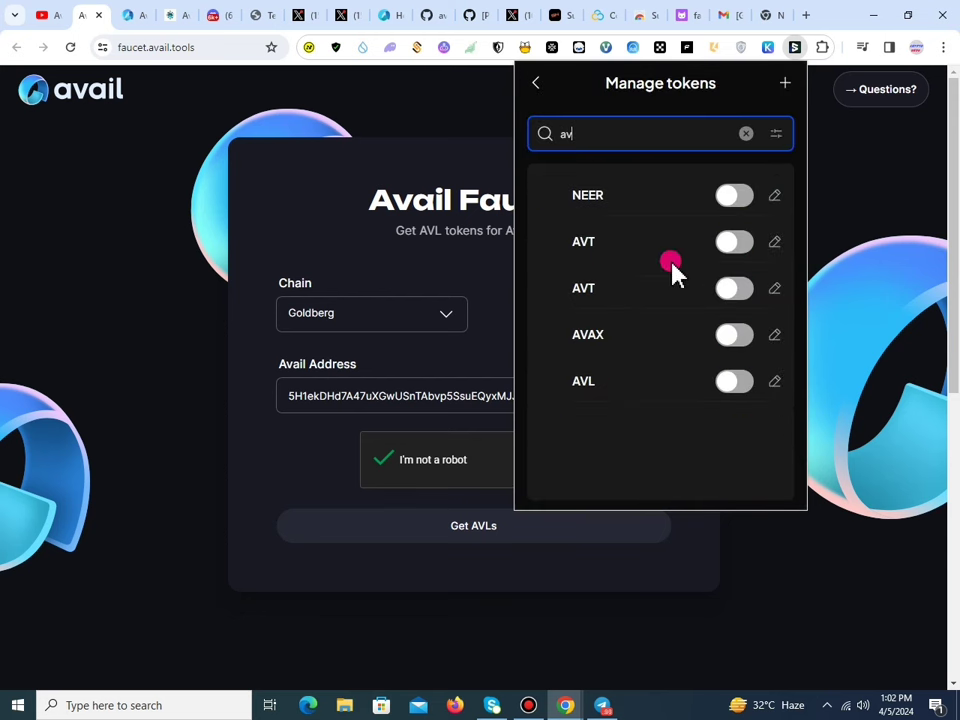
pyautogui.click(733, 381)
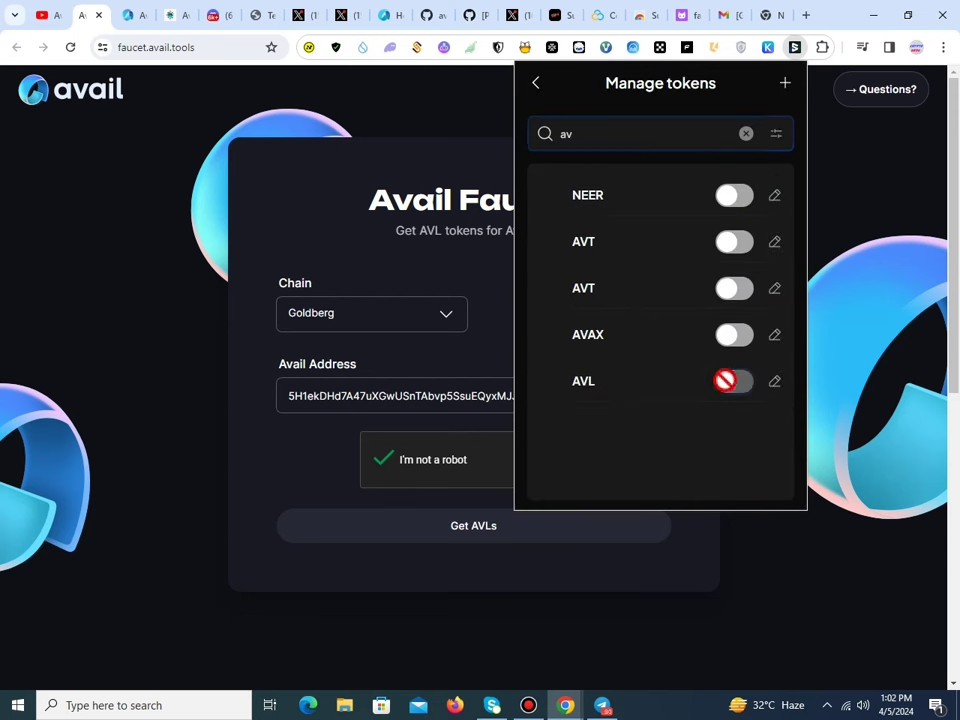
pyautogui.click(553, 131)
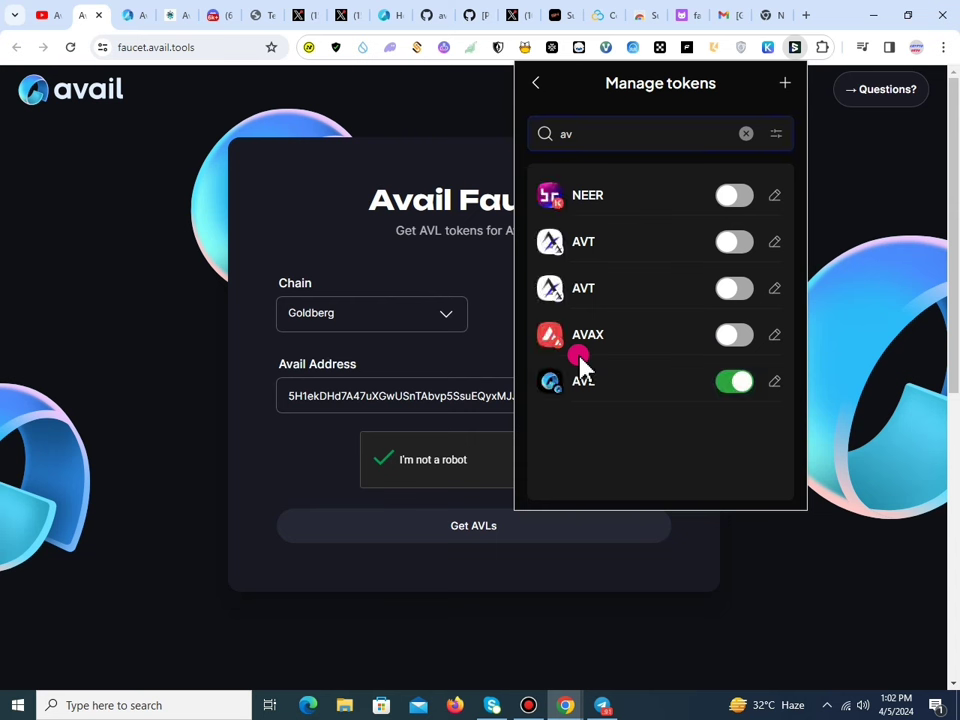
pyautogui.click(773, 383)
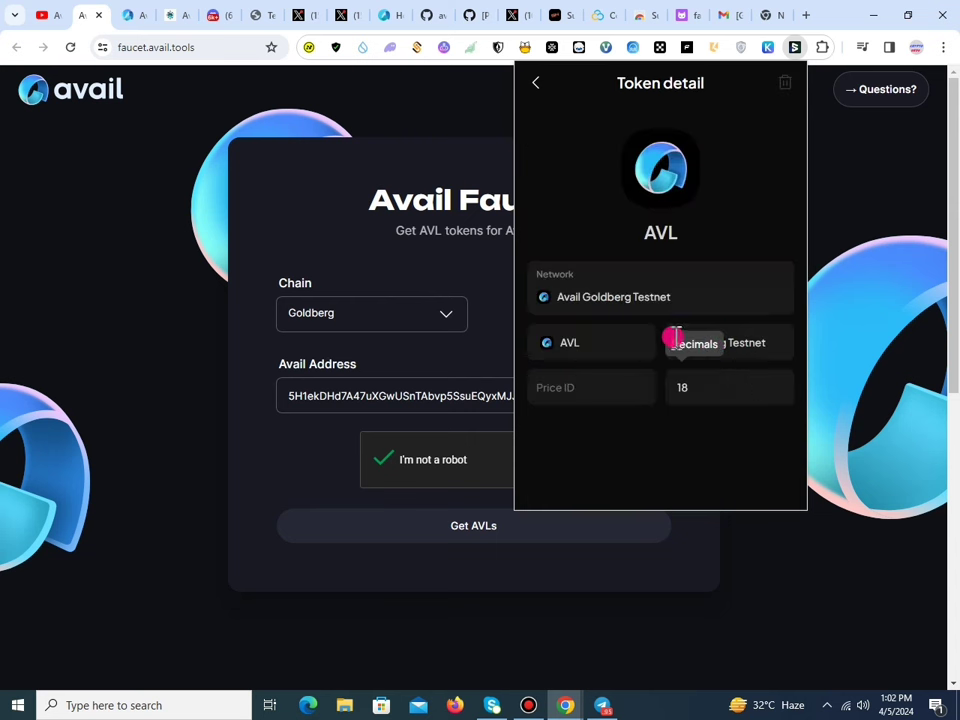
# Copy the AVL (Goldberg Testnet) address from SubWallet, searching its tokens for "av", and request AVLs from the Avail Faucet.
pyautogui.click(540, 84)
pyautogui.click(542, 86)
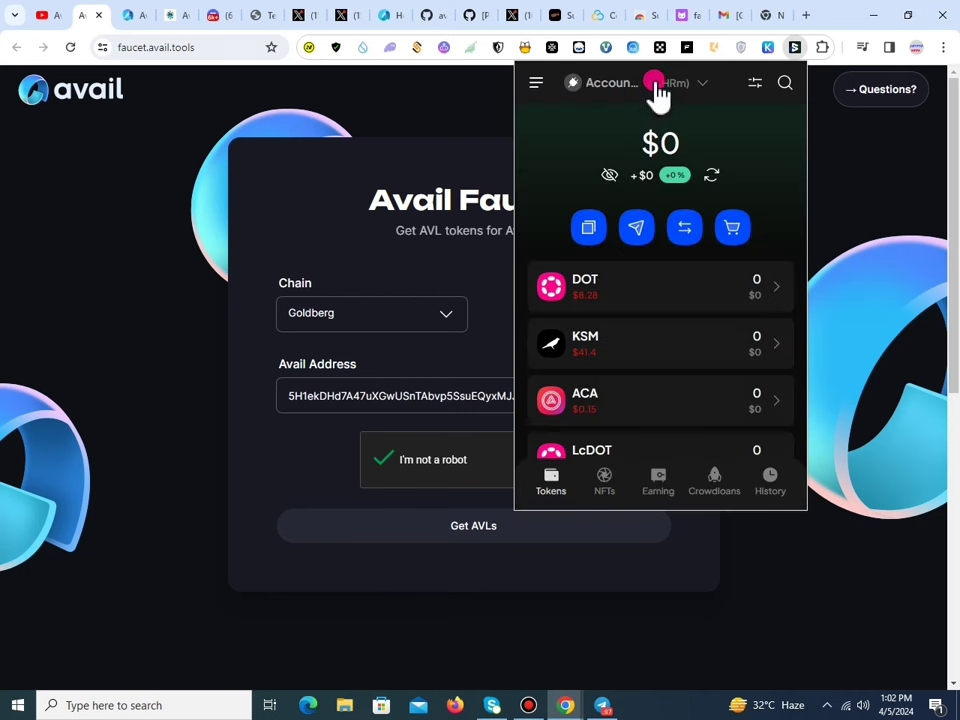
pyautogui.click(587, 230)
pyautogui.write('a')
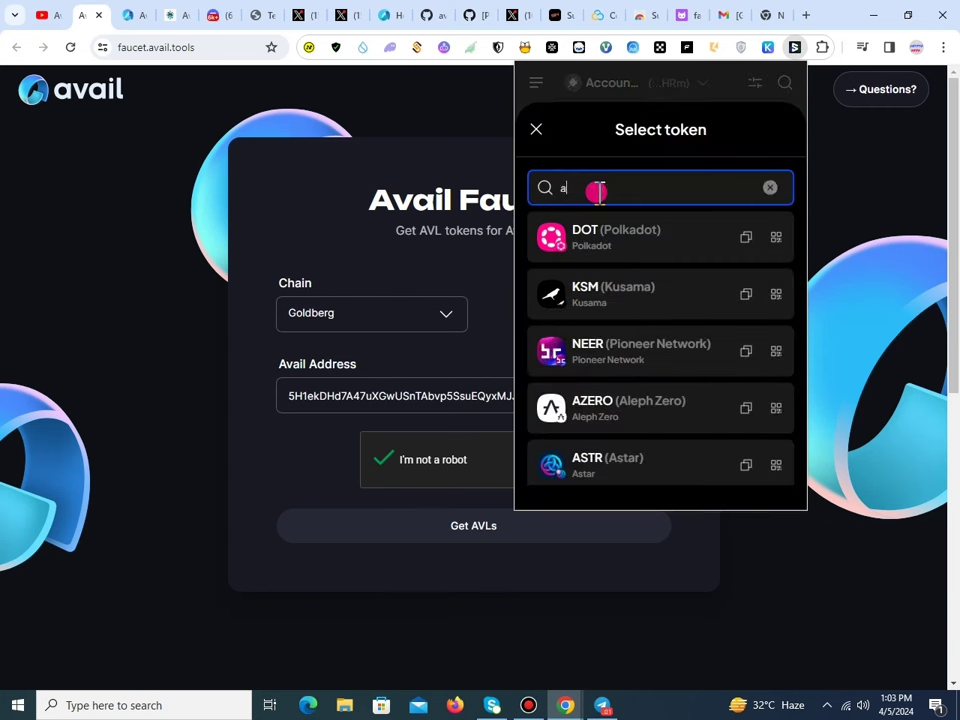
pyautogui.write('v')
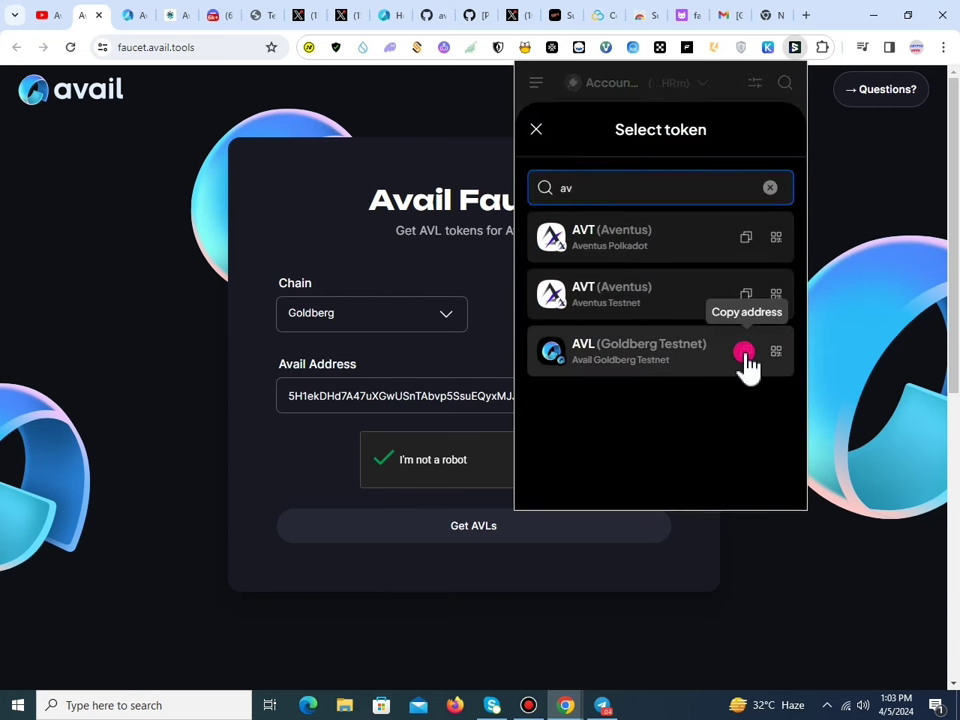
pyautogui.click(745, 352)
pyautogui.click(454, 534)
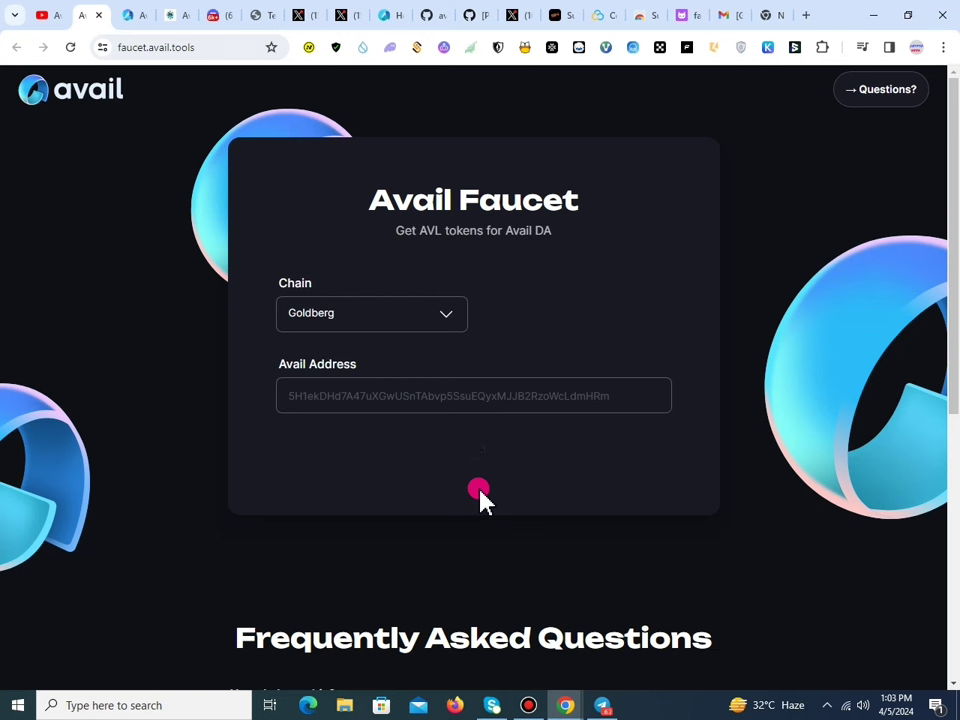
pyautogui.click(529, 705)
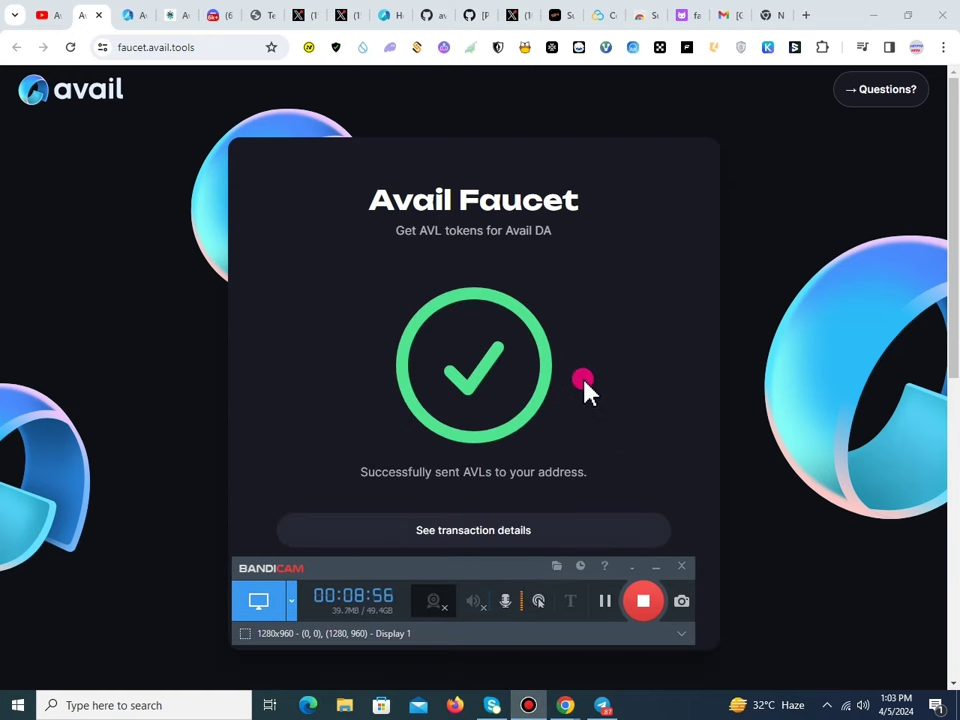
# Mint the participation NFT on the Avail Light Client Lift-off page and approve the SubWallet signature request.
pyautogui.click(178, 14)
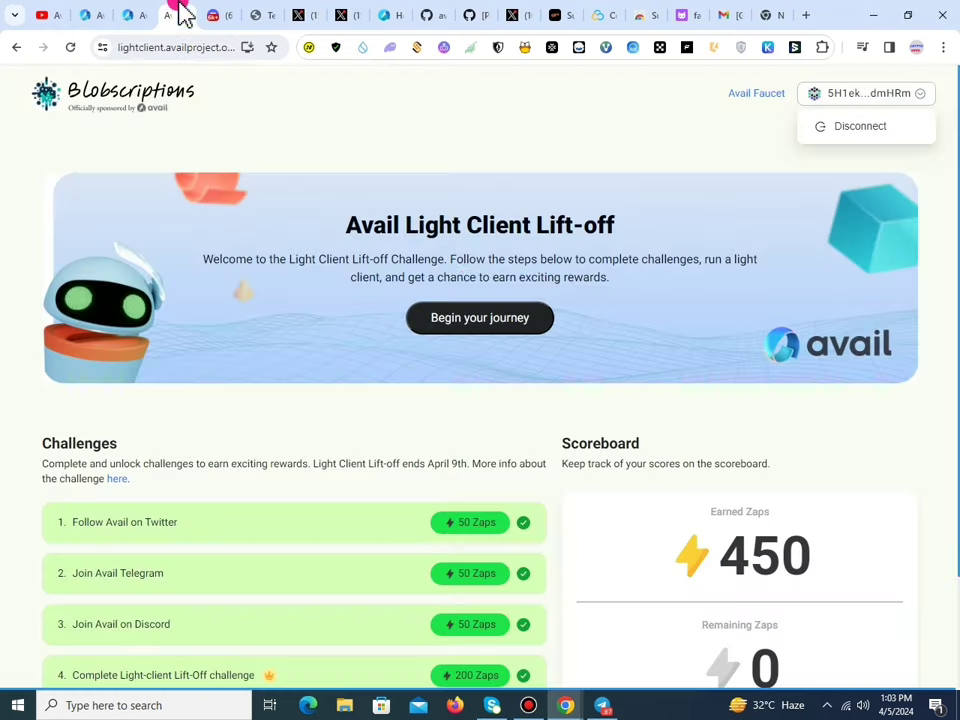
pyautogui.scroll(-2, 700, 520)
pyautogui.click(761, 645)
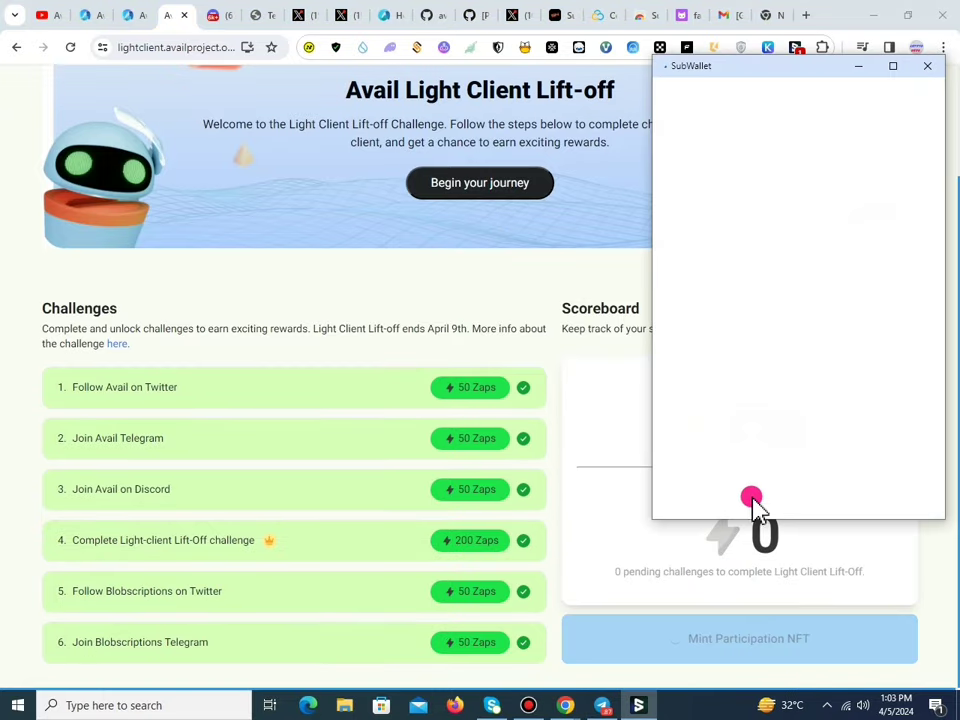
pyautogui.click(853, 483)
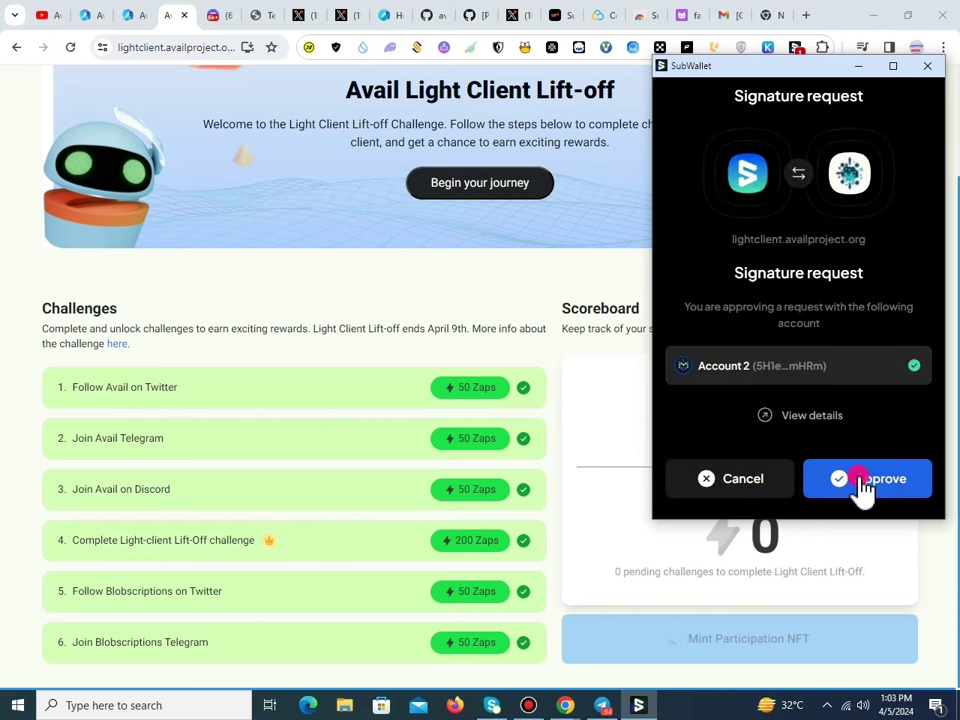
pyautogui.click(867, 468)
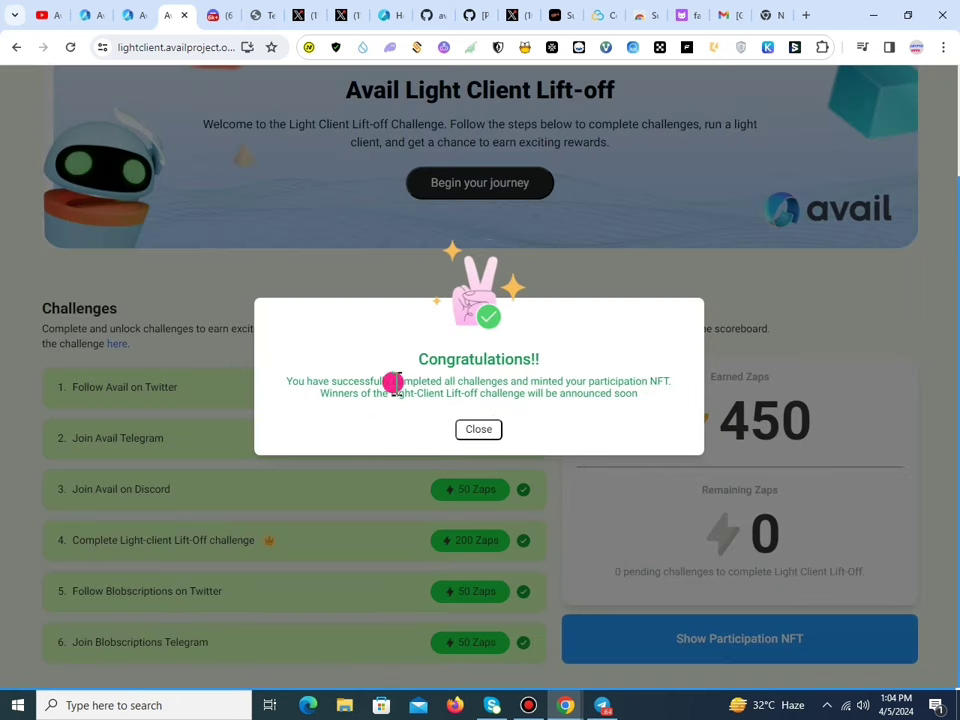
pyautogui.click(479, 431)
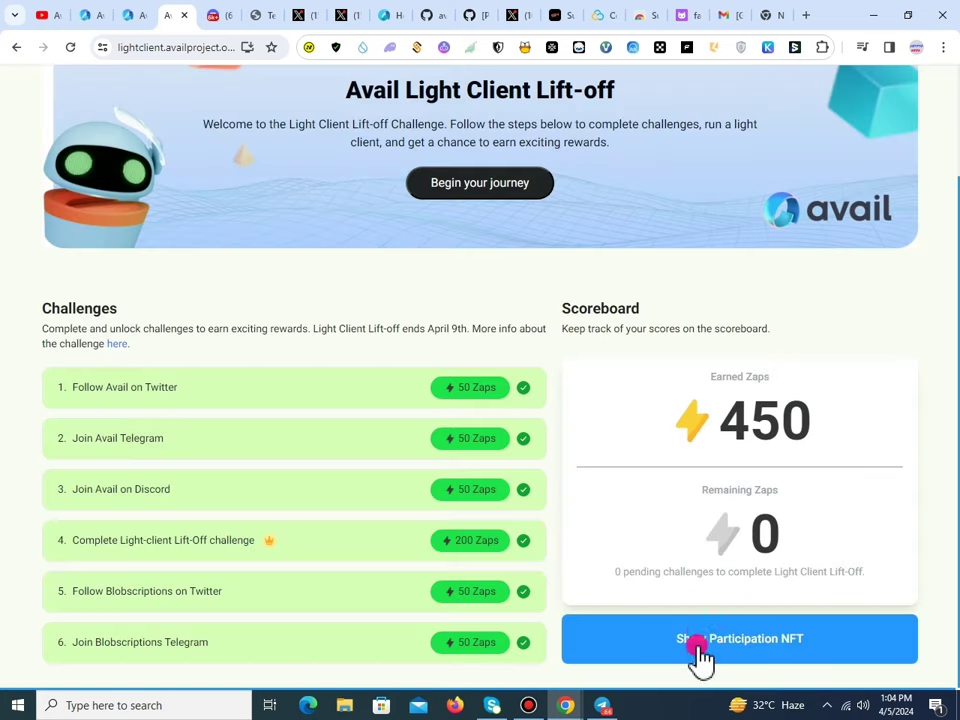
# View the minted participation NFT and close its preview.
pyautogui.click(757, 650)
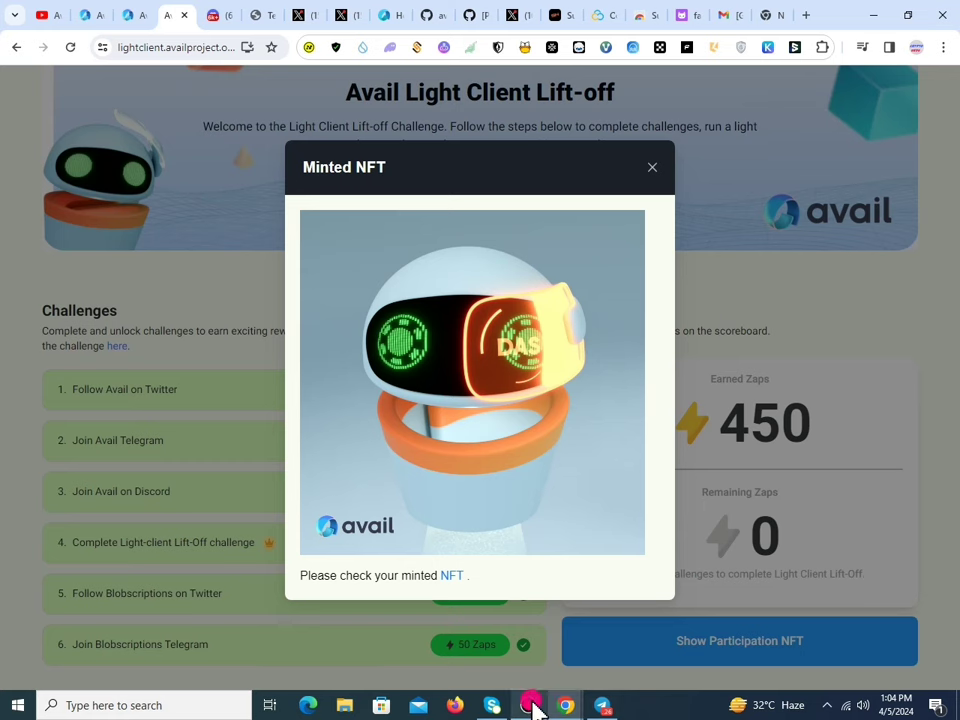
pyautogui.moveTo(530, 703)
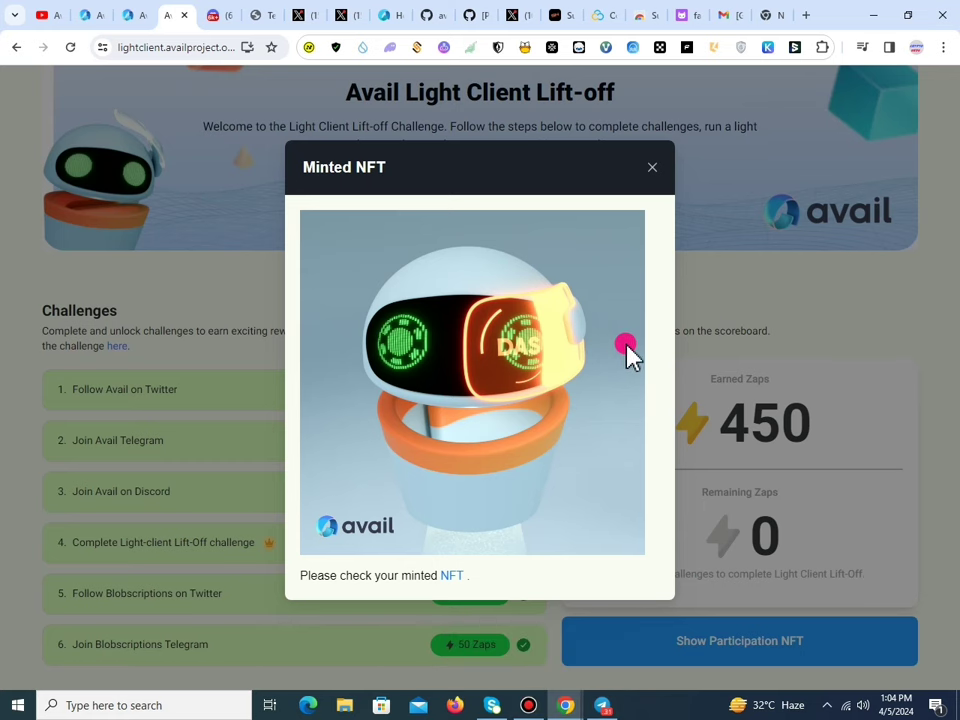
pyautogui.click(650, 170)
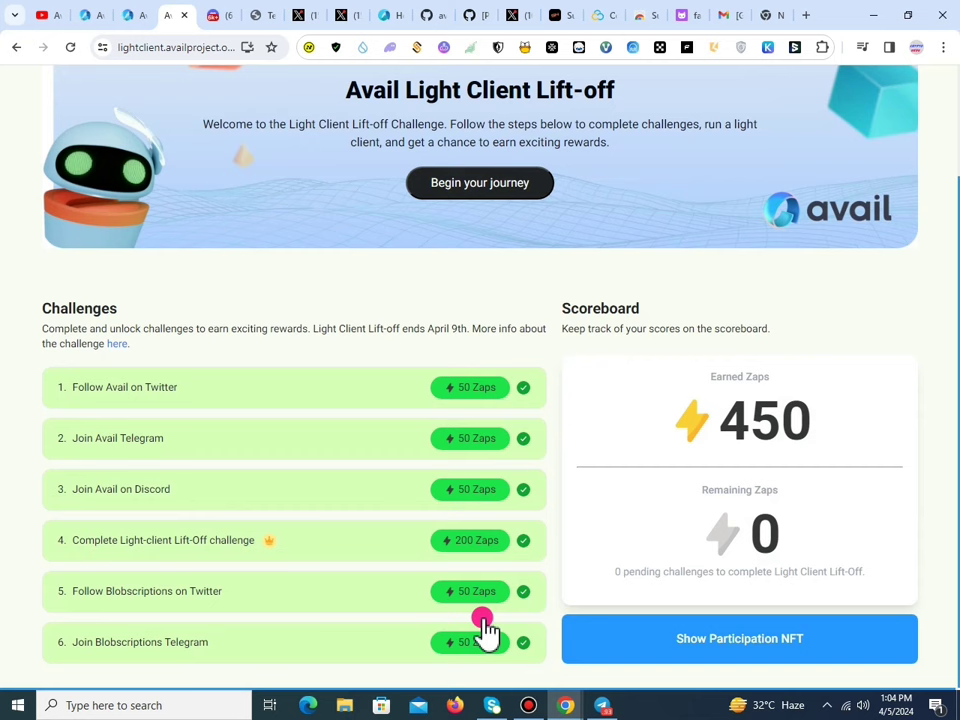
pyautogui.click(528, 705)
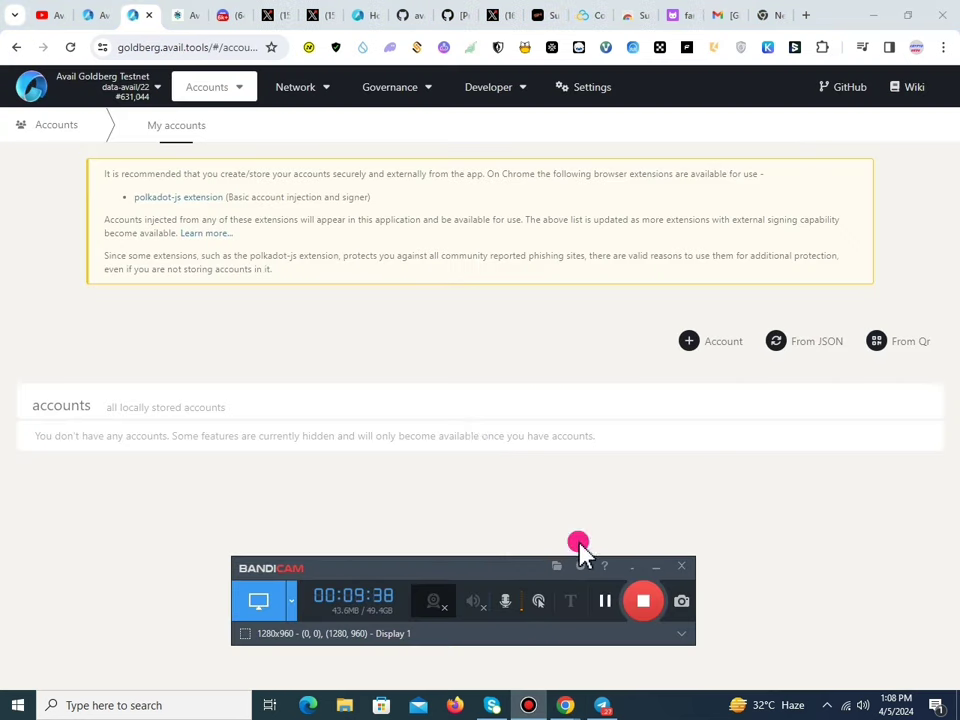
# Open the form for adding an account via seed on the Avail Goldberg accounts page and dismiss it.
pyautogui.click(447, 374)
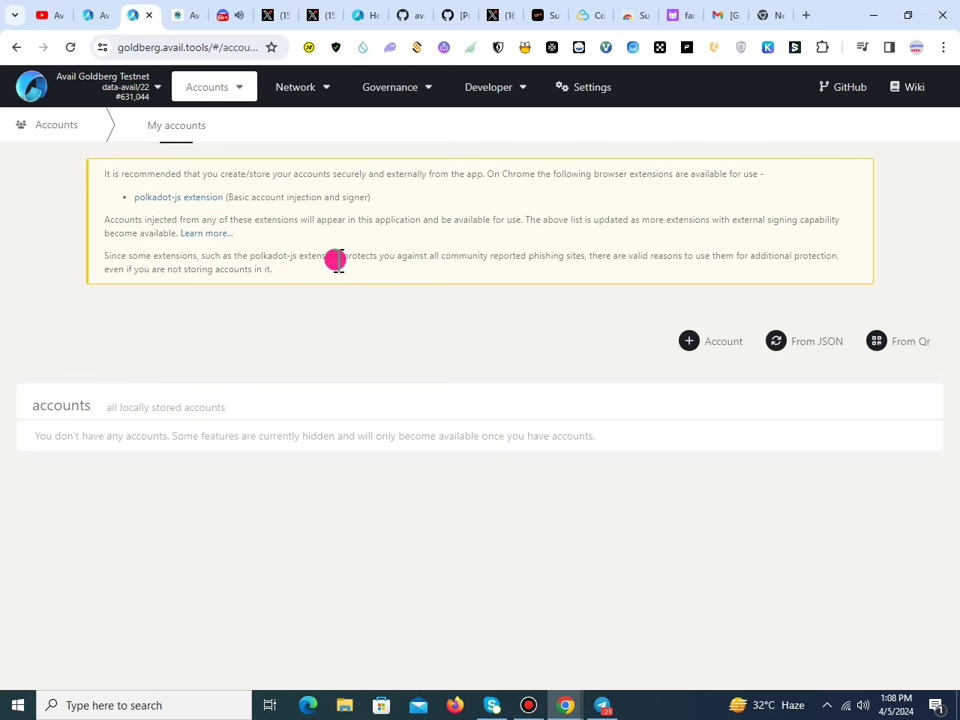
pyautogui.moveTo(214, 104)
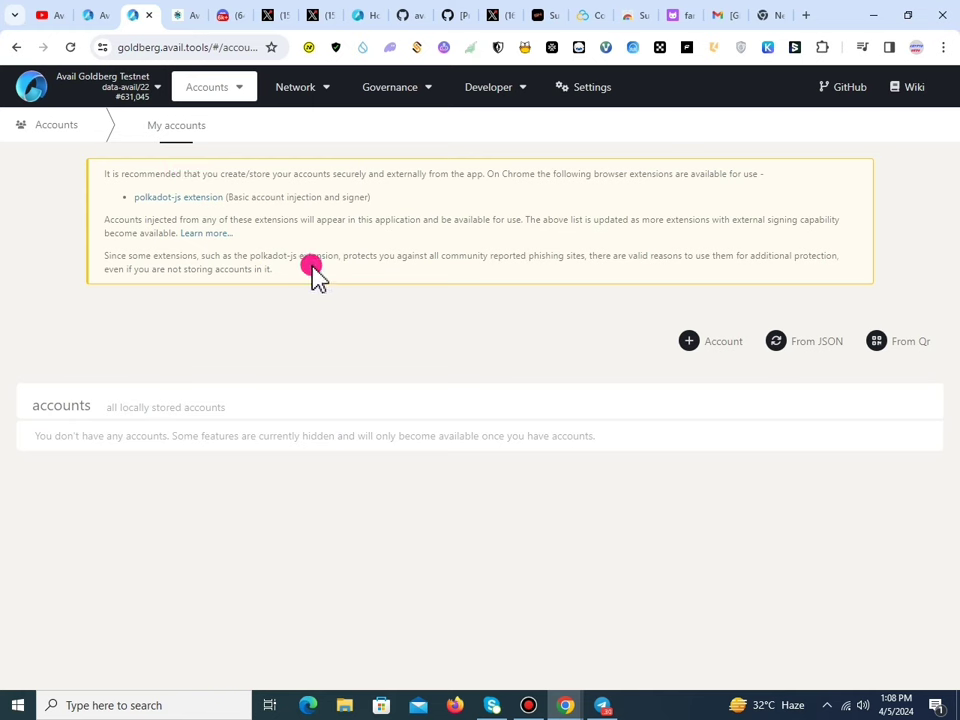
pyautogui.click(717, 350)
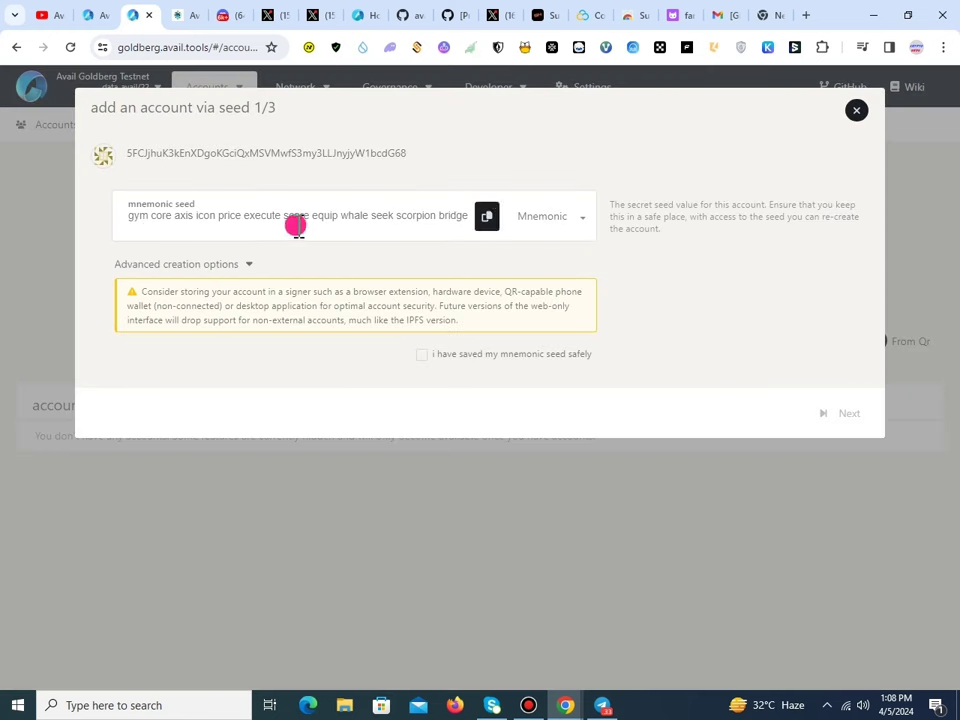
pyautogui.click(605, 704)
pyautogui.click(902, 499)
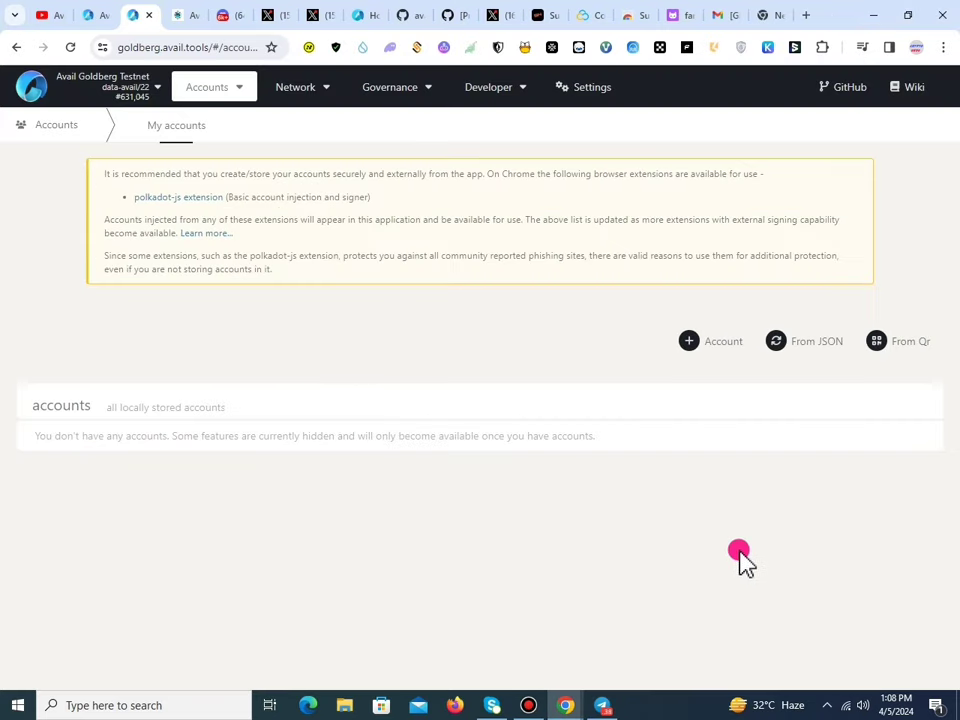
pyautogui.click(546, 700)
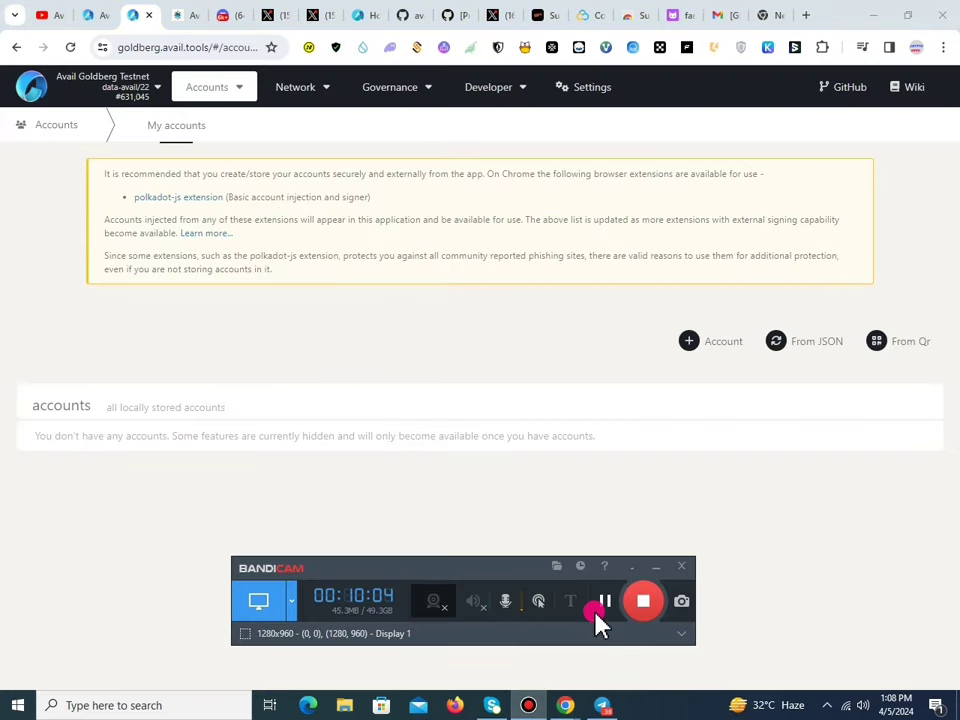
pyautogui.click(600, 536)
pyautogui.click(478, 438)
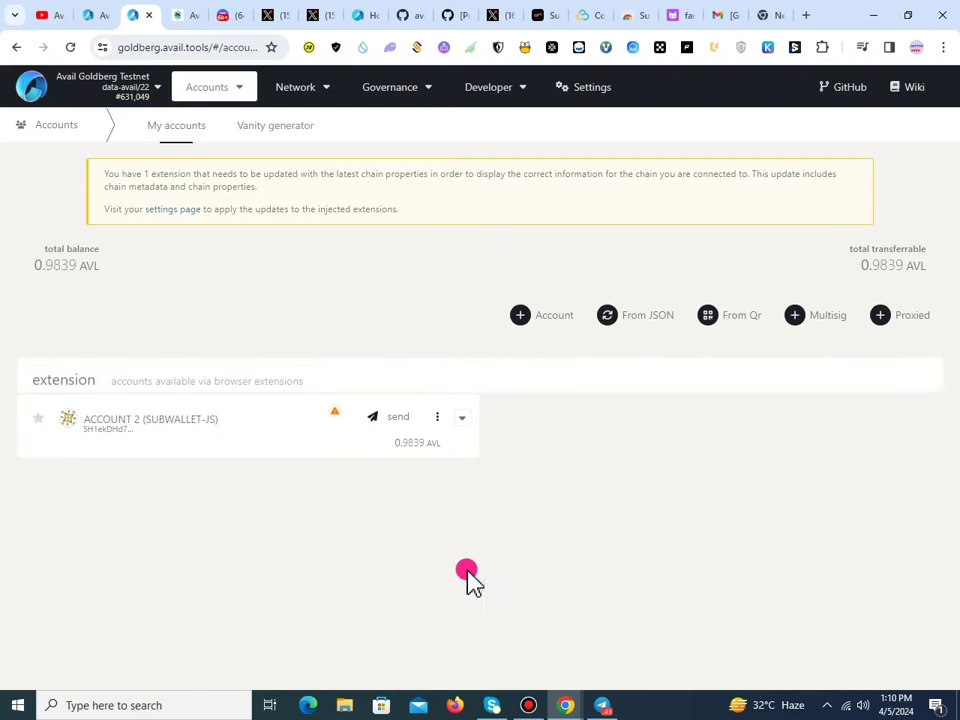
pyautogui.click(536, 704)
pyautogui.click(597, 607)
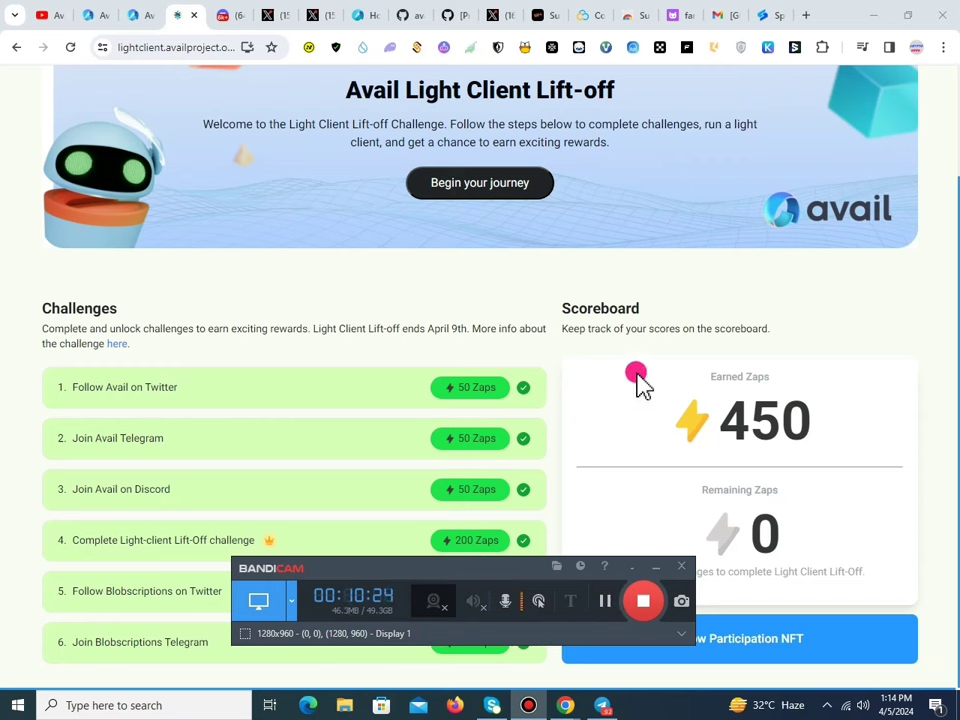
pyautogui.click(632, 281)
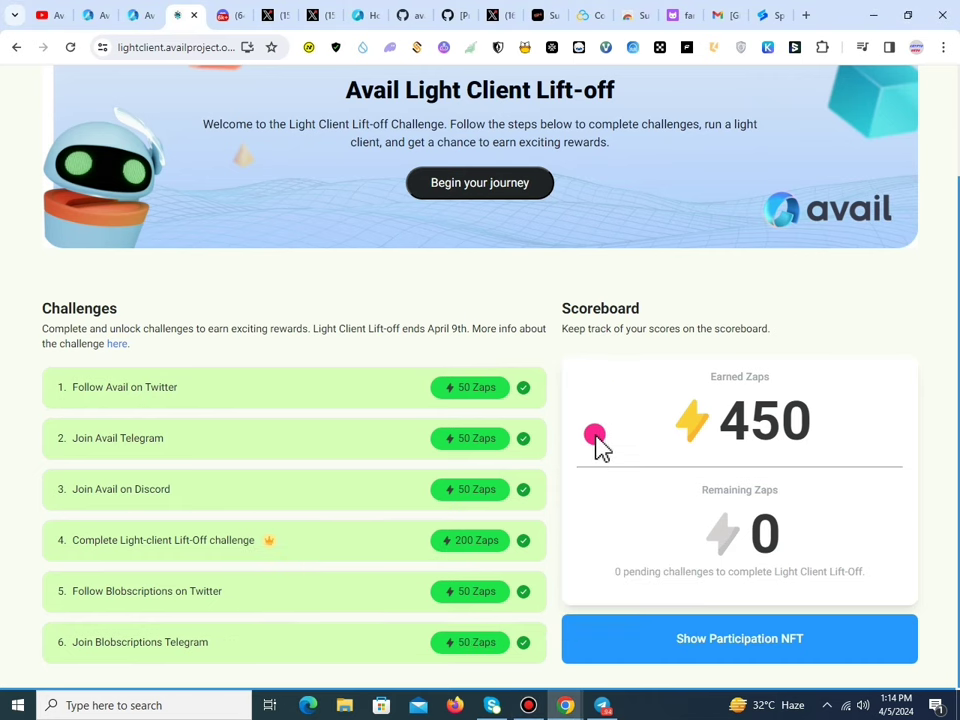
# Look over the availup GitHub repository, the Spheron sign-up page and the trending nodes on the Supernoderz dashboard.
pyautogui.click(402, 14)
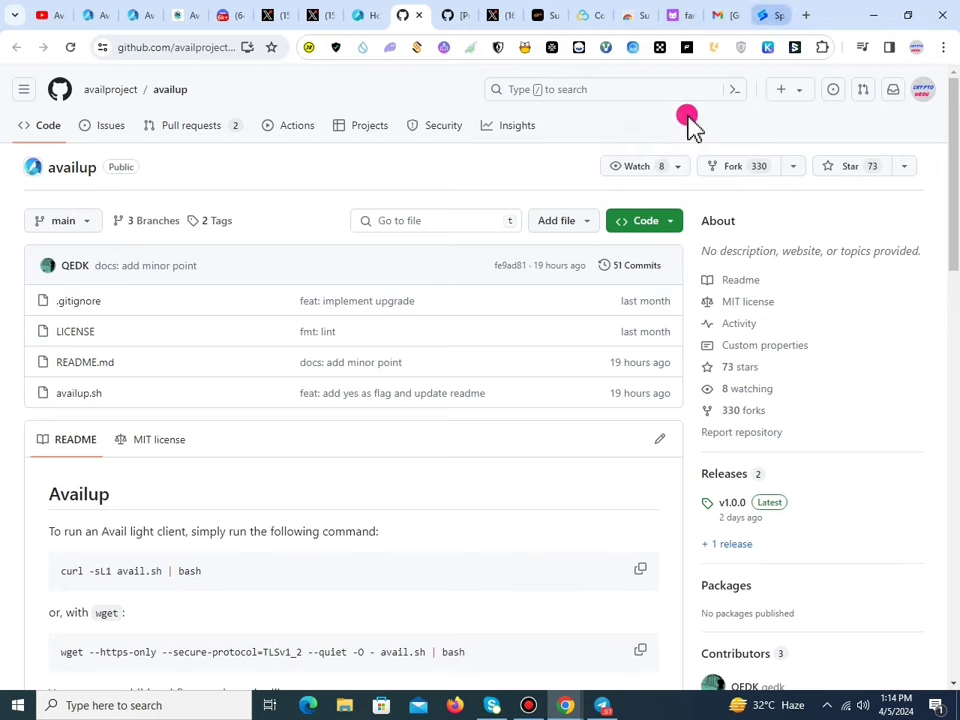
pyautogui.click(780, 15)
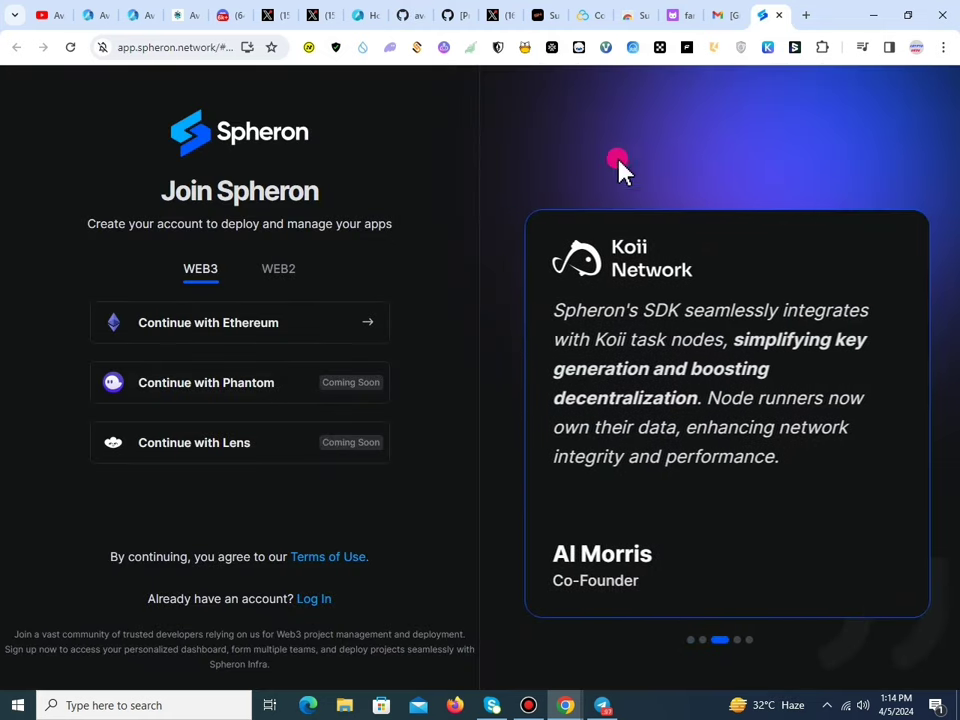
pyautogui.click(540, 17)
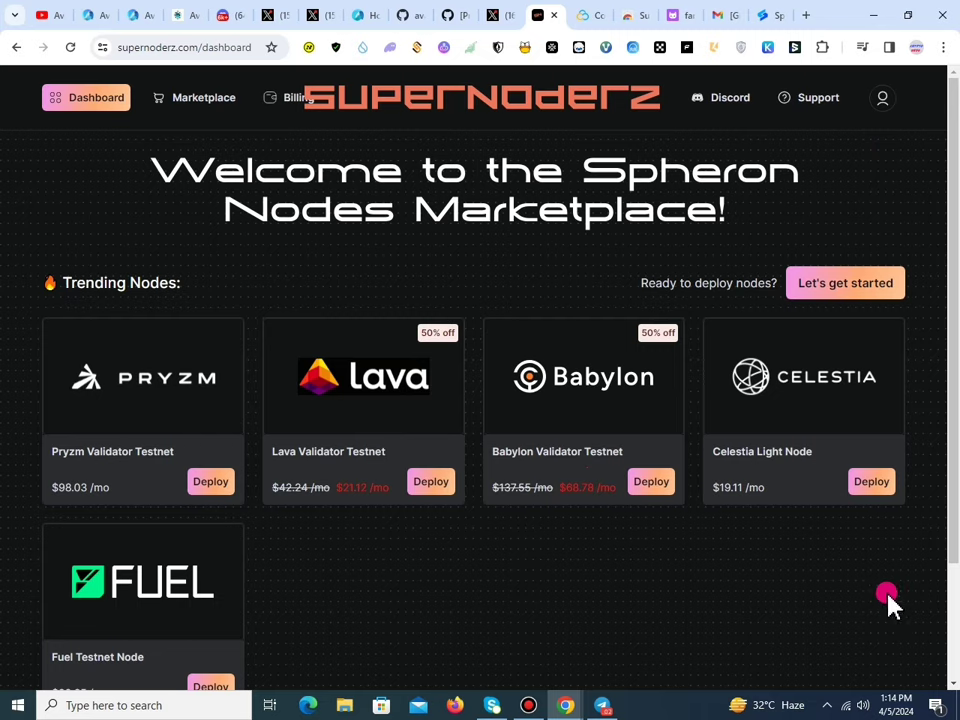
pyautogui.scroll(-1, 395, 470)
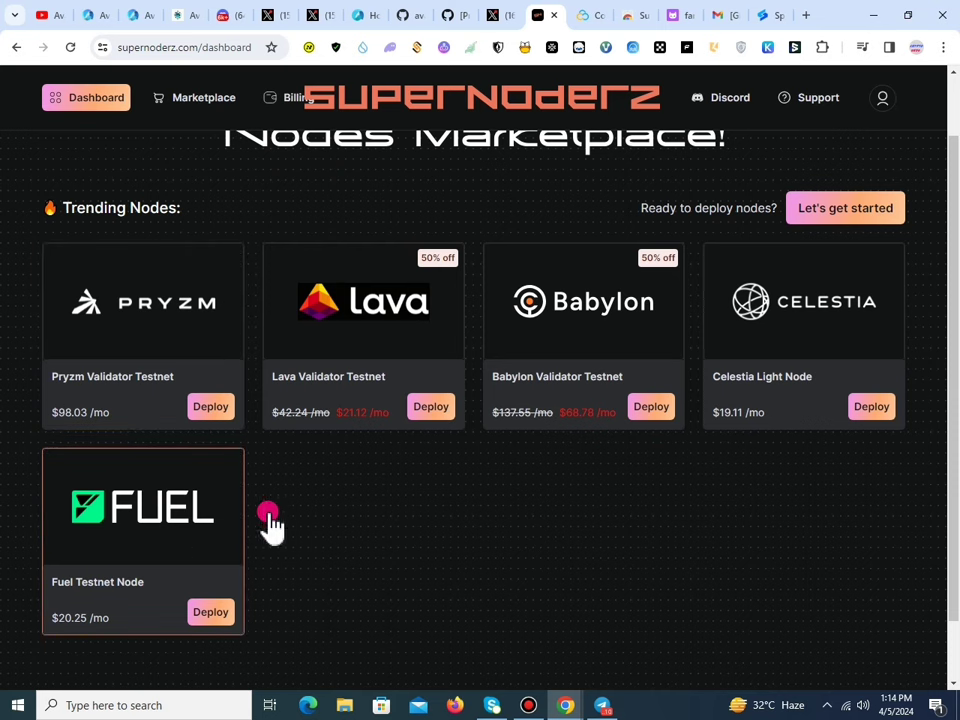
pyautogui.scroll(1, 536, 396)
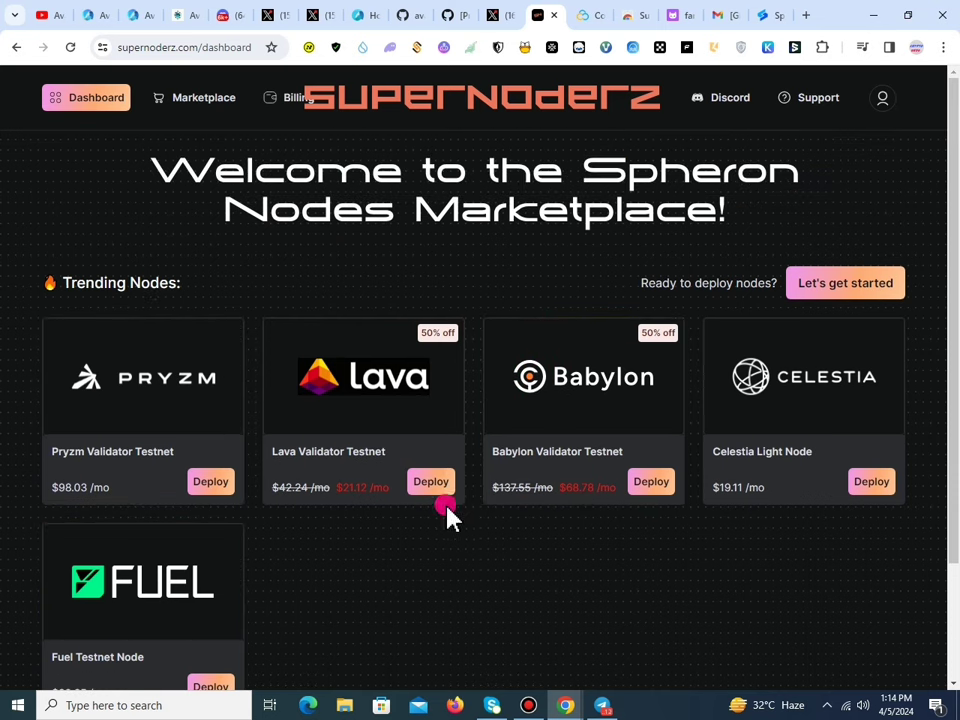
pyautogui.scroll(-2, 203, 545)
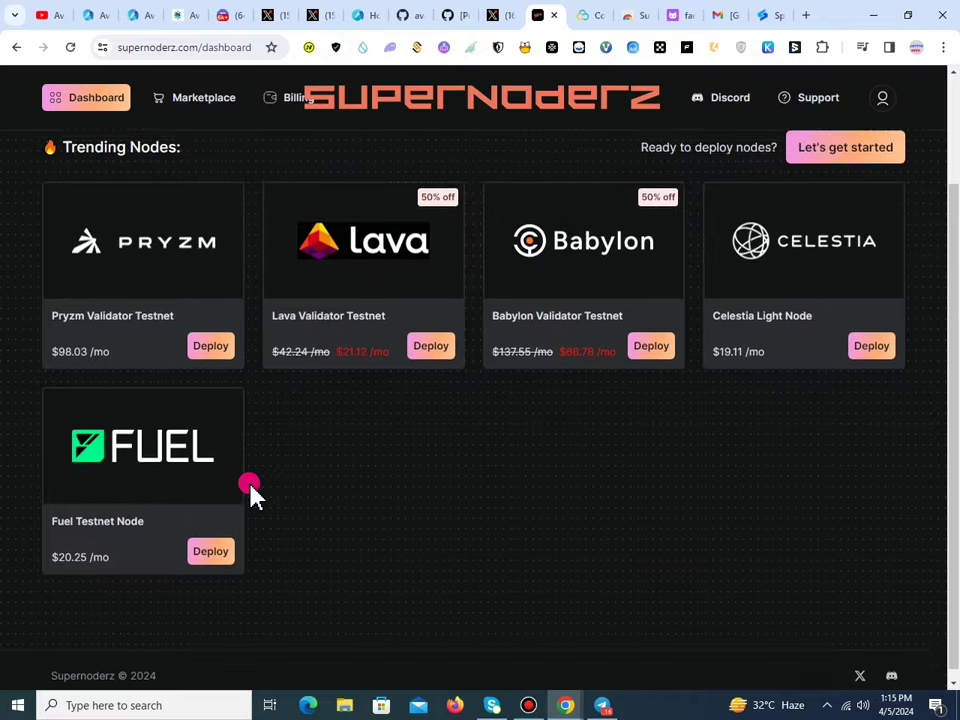
pyautogui.scroll(2, 250, 490)
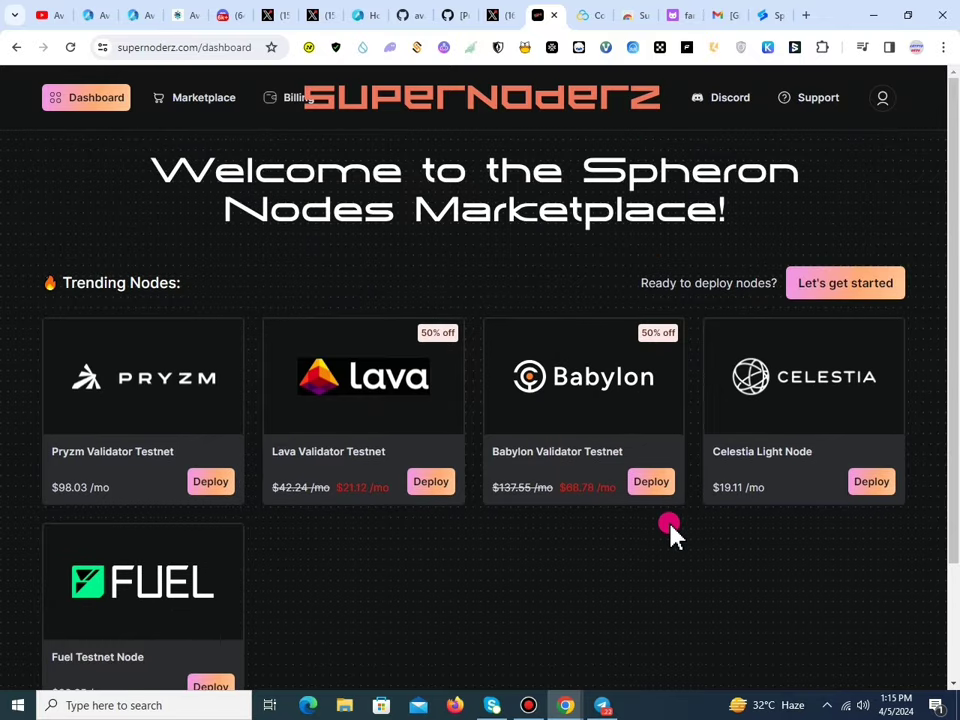